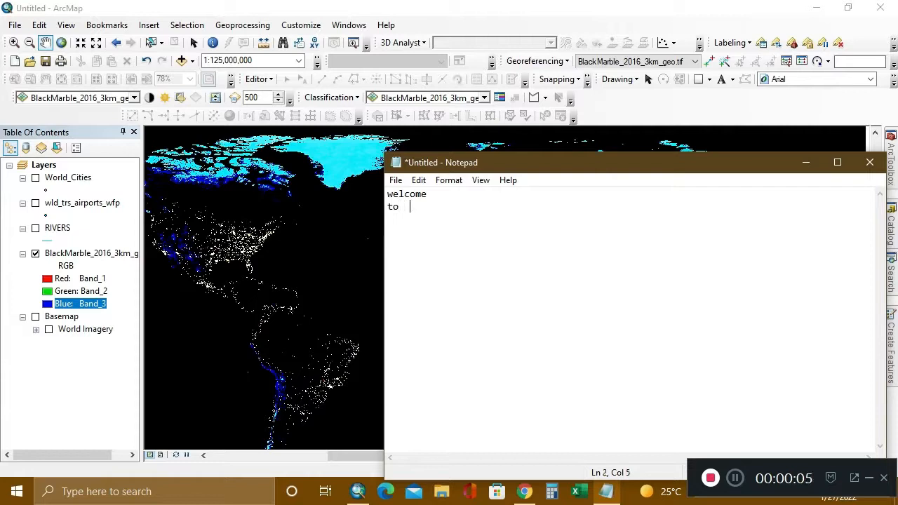
Complete the welcome note with a third line reading "world geography".
{"action": "type", "text": "world geography"}
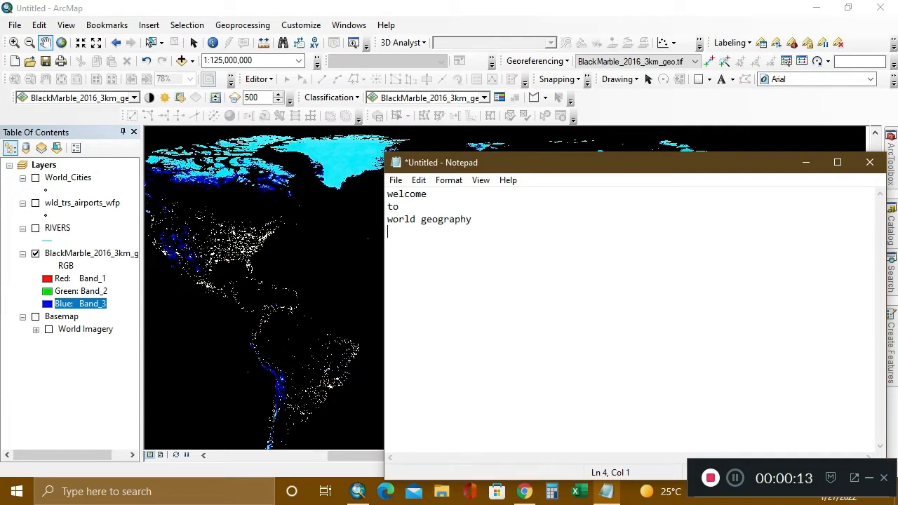
Below two blank lines, add the text "today is world night view with some creatures like" to the note.
{"action": "key", "text": "Return"}
{"action": "key", "text": "Return"}
{"action": "type", "text": "today is wor"}
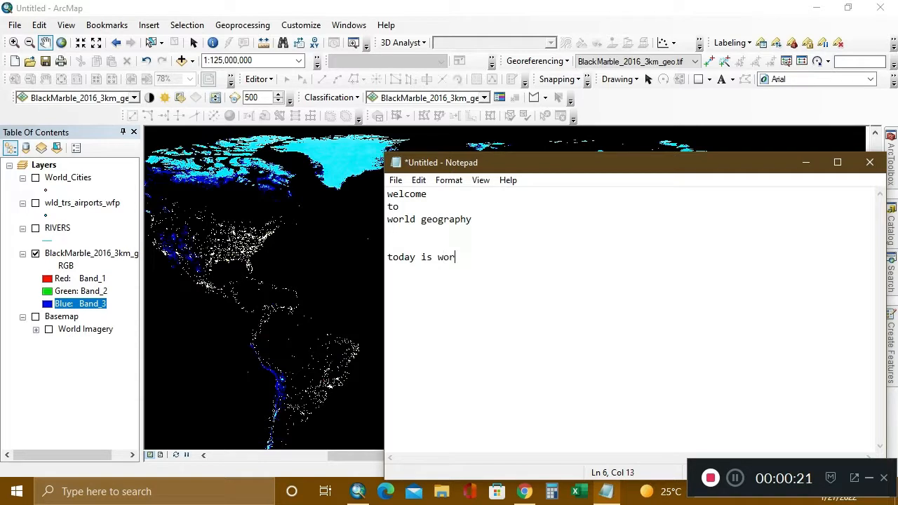
{"action": "type", "text": "ld night viw"}
{"action": "key", "text": "BackSpace"}
{"action": "key", "text": "BackSpace"}
{"action": "key", "text": "BackSpace"}
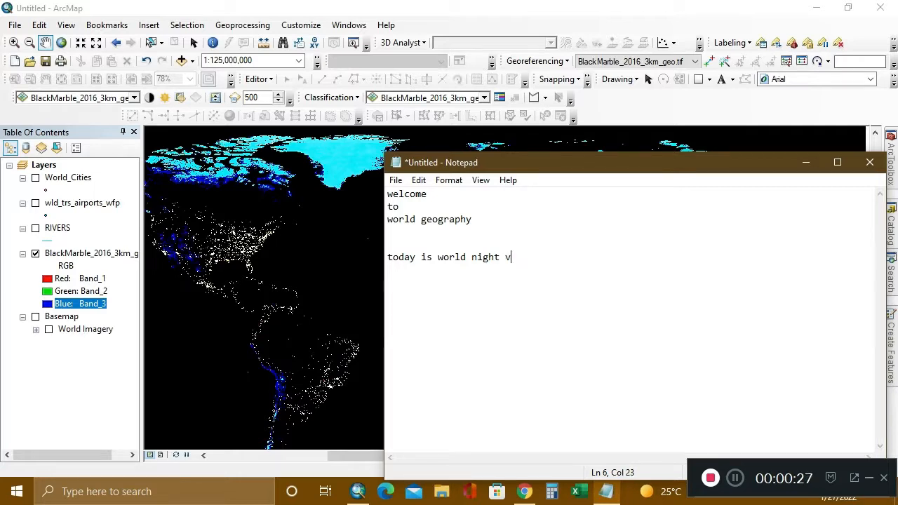
{"action": "type", "text": "iew with some cr"}
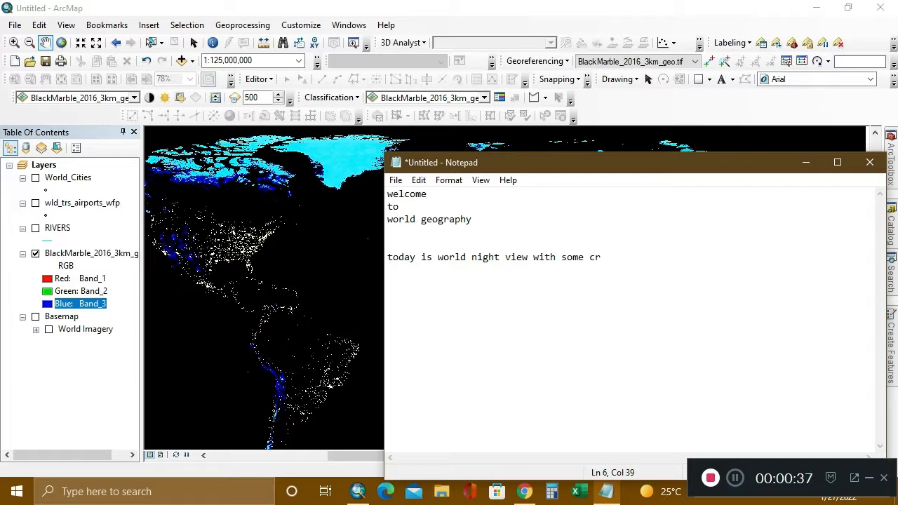
{"action": "type", "text": "eatures like"}
Add the lines "cities of World" and "rivers of world" to the note.
{"action": "key", "text": "Return"}
{"action": "type", "text": "ci"}
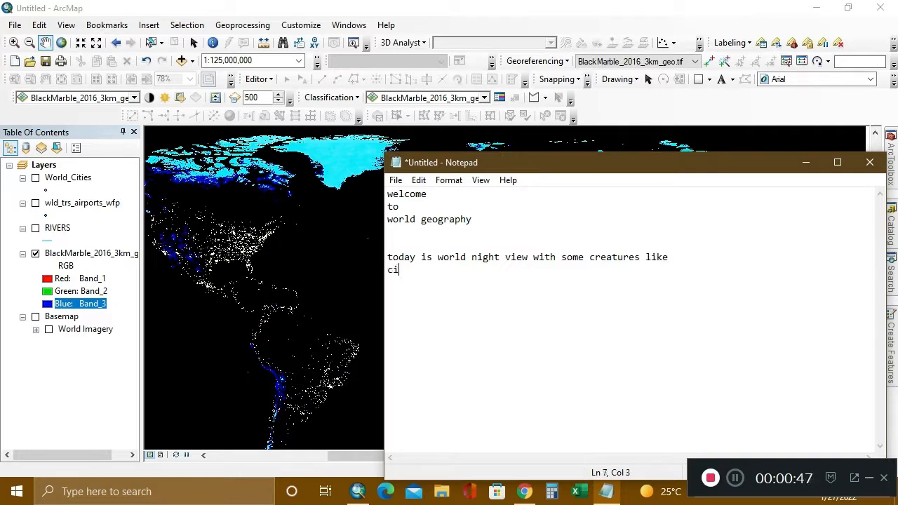
{"action": "type", "text": "ties of World"}
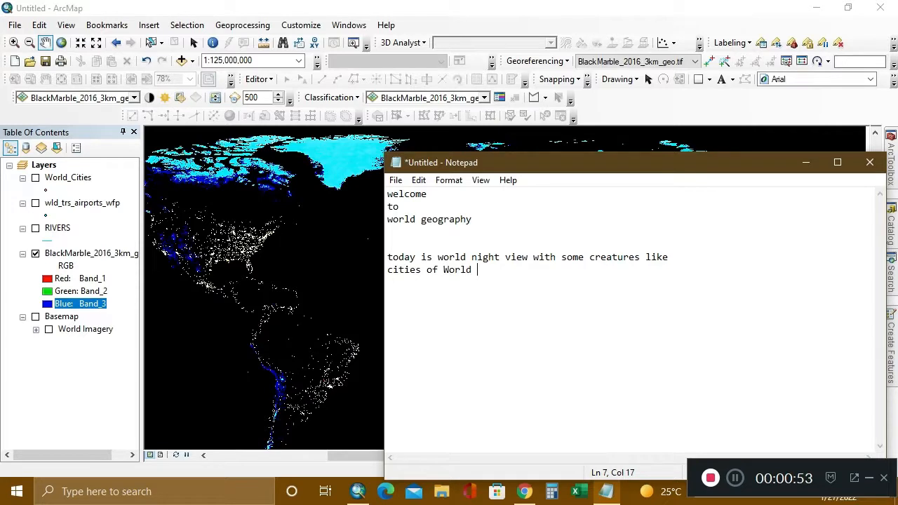
{"action": "key", "text": "Return"}
{"action": "type", "text": "riversa"}
{"action": "key", "text": "BackSpace"}
{"action": "type", "text": "of world "}
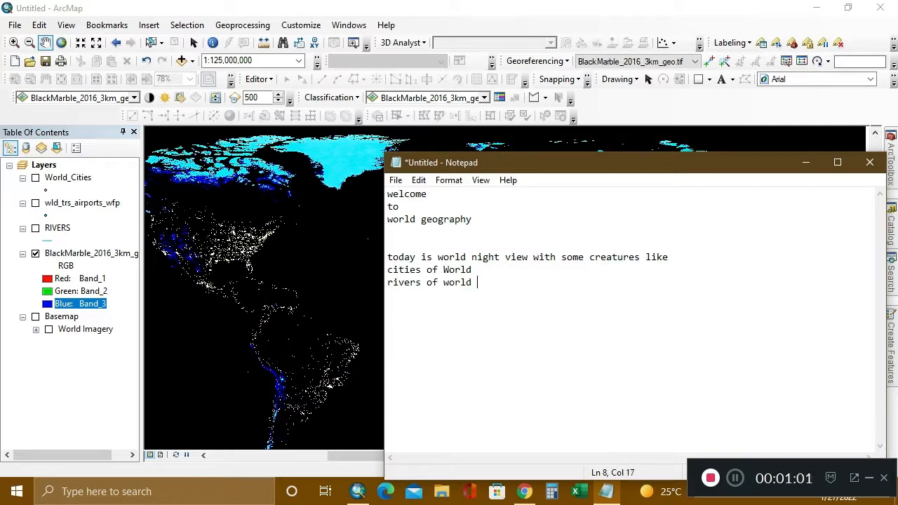
{"action": "type", "text": "&"}
Continue the list in the note with "&" and "Airport of world" on separate lines.
{"action": "key", "text": "Return"}
{"action": "type", "text": "Airport"}
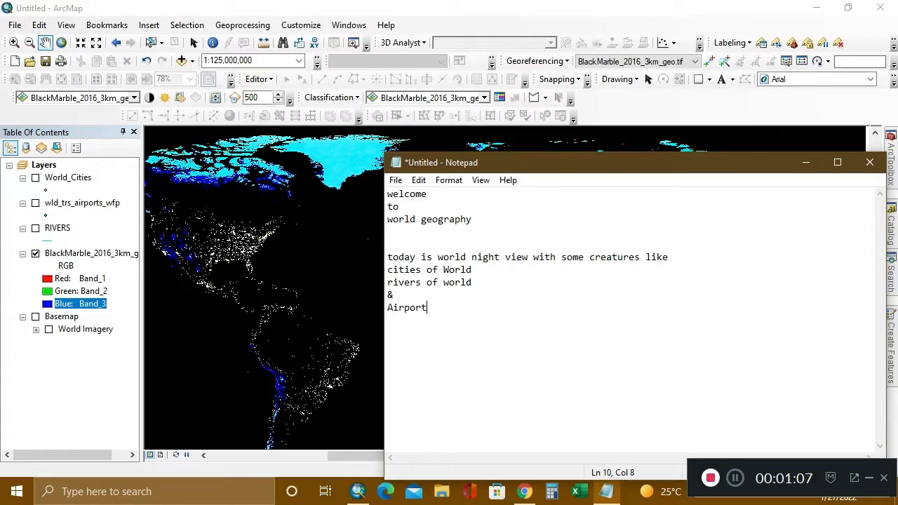
{"action": "type", "text": " of world"}
Finish the note with a new line reading "so let's get start ..".
{"action": "key", "text": "Return"}
{"action": "type", "text": "so "}
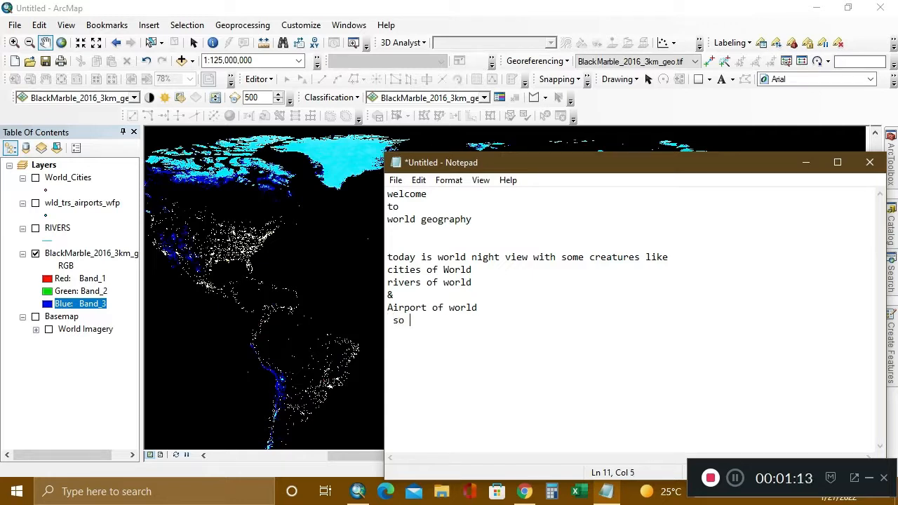
{"action": "type", "text": "let"}
{"action": "type", "text": " s"}
{"action": "key", "text": "BackSpace"}
{"action": "key", "text": "BackSpace"}
{"action": "type", "text": "'s"}
{"action": "key", "text": "BackSpace"}
{"action": "type", "text": "some c"}
{"action": "key", "text": "BackSpace"}
{"action": "type", "text": "get start "}
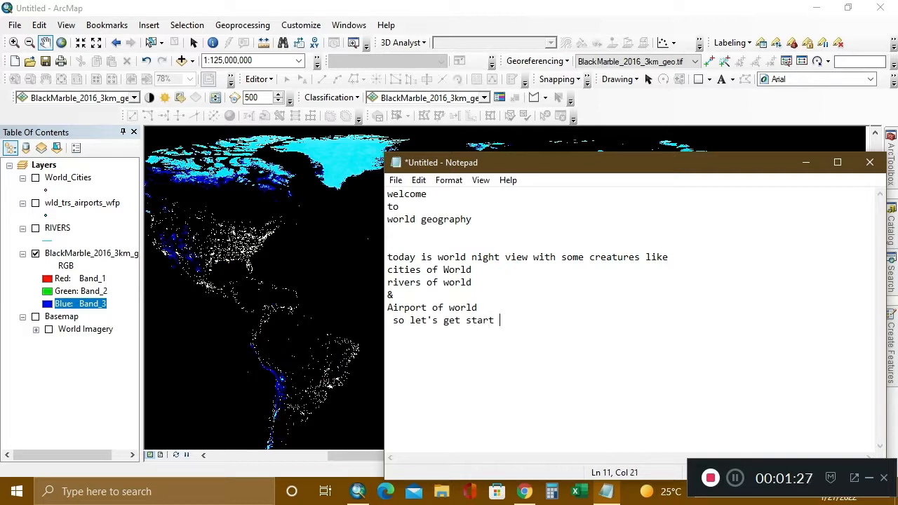
{"action": "type", "text": "...."}
Replace the whole note with "open your arcmap with earth night view" and a second line "raster image".
{"action": "key", "text": "ctrl+a"}
{"action": "key", "text": "BackSpace"}
{"action": "type", "text": "opo"}
{"action": "key", "text": "BackSpace"}
{"action": "type", "text": "en your"}
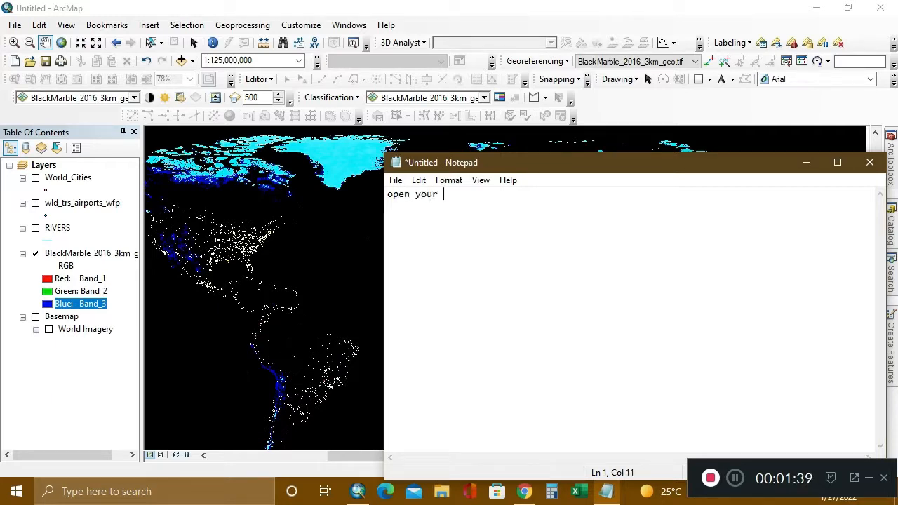
{"action": "type", "text": " arc map with "}
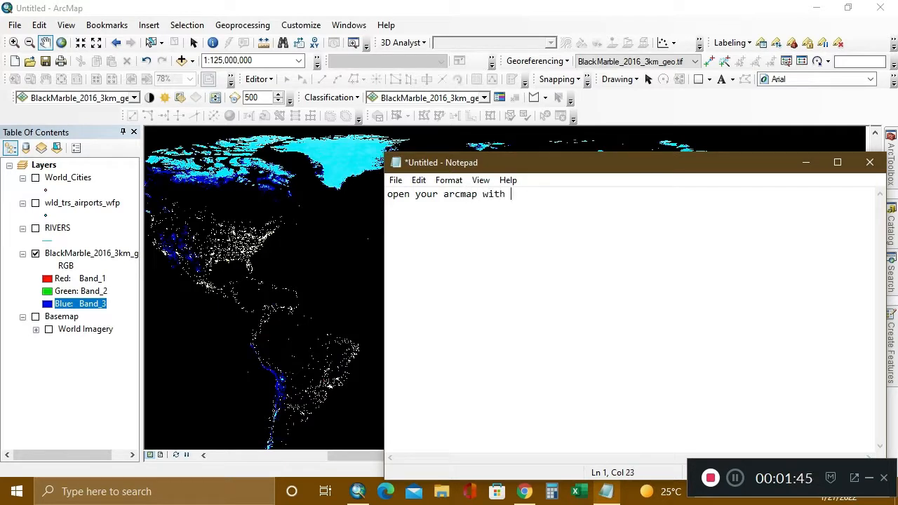
{"action": "type", "text": "earth night view"}
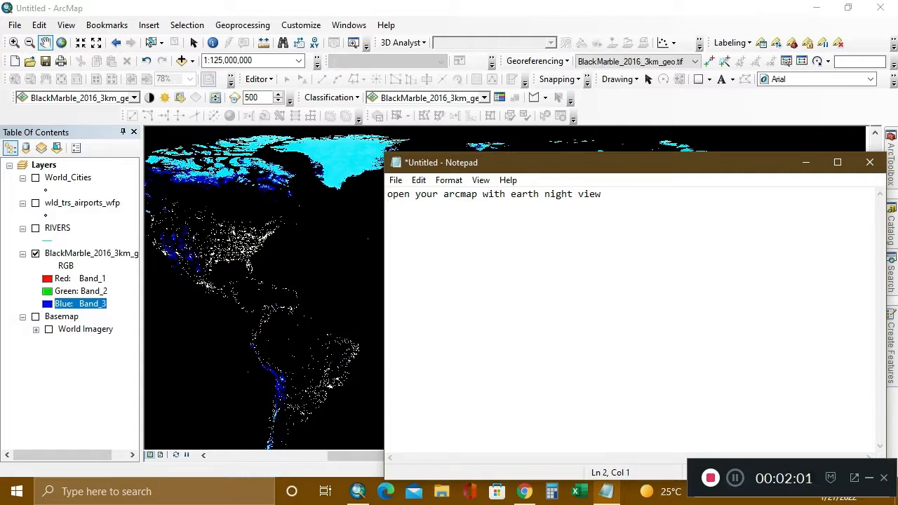
{"action": "type", "text": "raster image"}
Switch to ArcMap and view the world night raster without the note covering it.
{"action": "key", "text": "alt+Tab"}
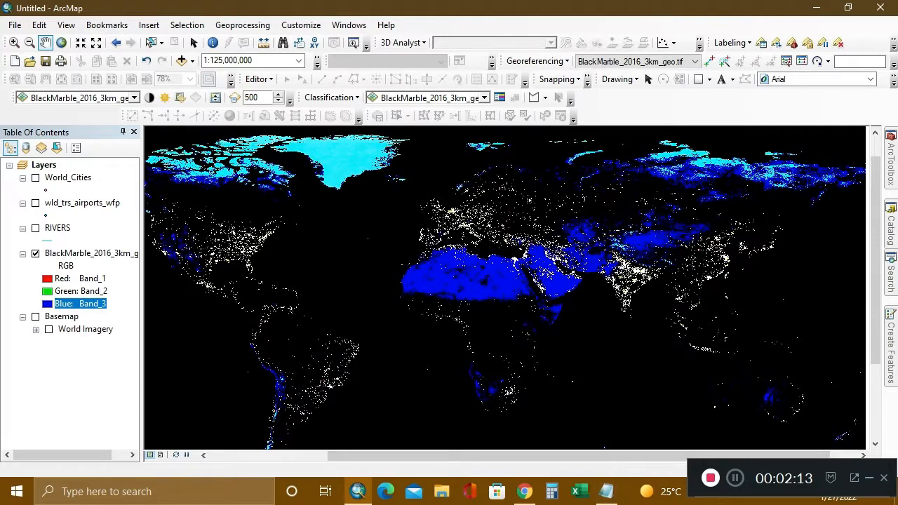
{"action": "left_click", "coordinate": [606, 491]}
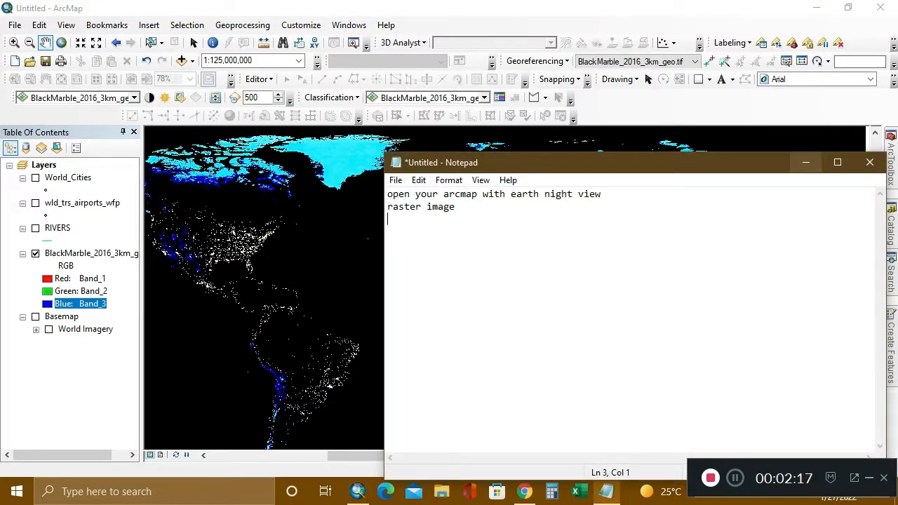
{"action": "left_click", "coordinate": [805, 162]}
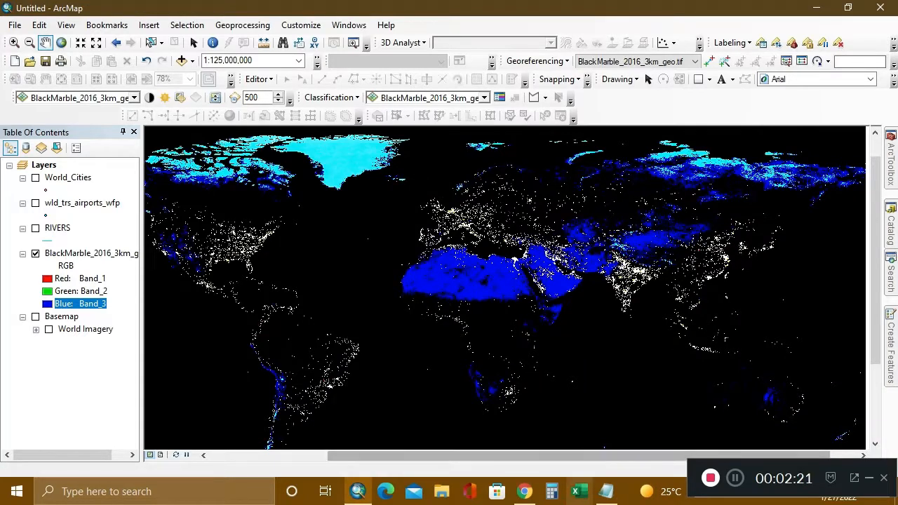
Switch back to Notepad and add a third line reading "as you can see we have a raster image".
{"action": "left_click", "coordinate": [606, 490]}
{"action": "type", "text": "as you "}
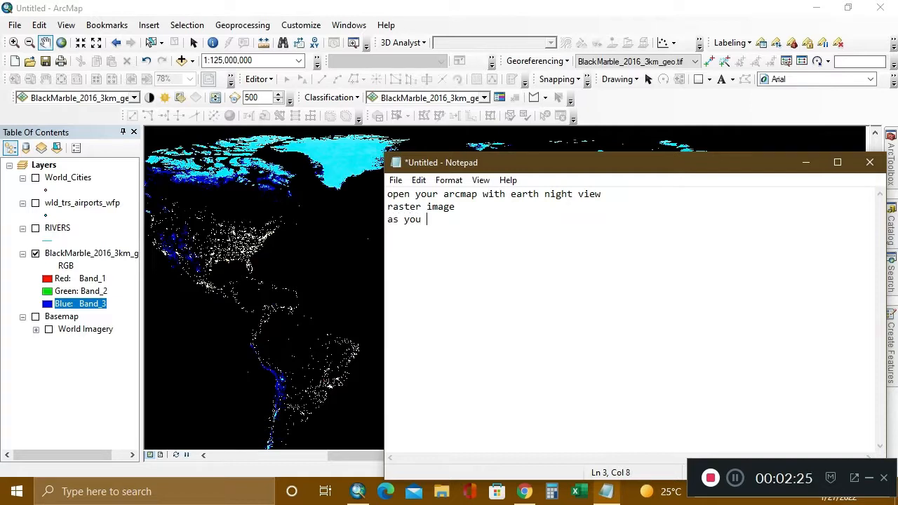
{"action": "type", "text": "can see we have a "}
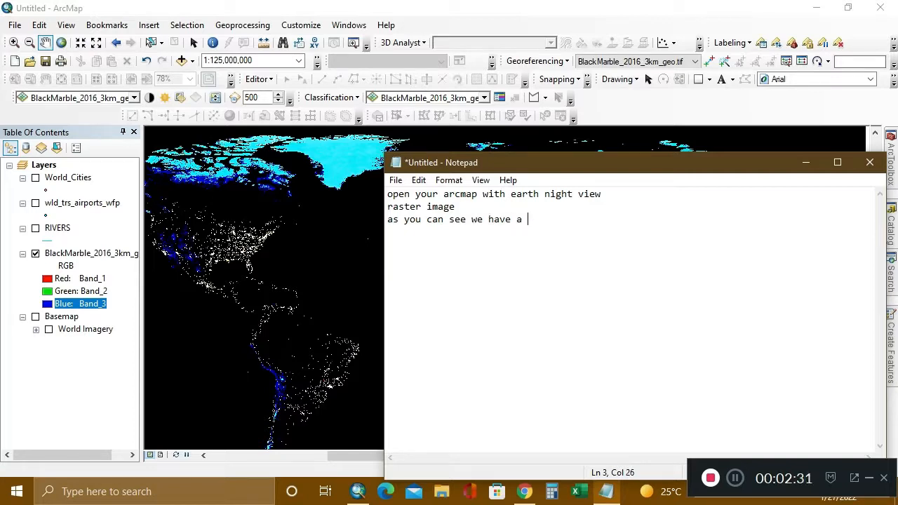
{"action": "type", "text": "raaw"}
{"action": "key", "text": "BackSpace"}
{"action": "key", "text": "BackSpace"}
{"action": "type", "text": "s"}
{"action": "type", "text": "twer"}
{"action": "key", "text": "BackSpace"}
{"action": "key", "text": "BackSpace"}
{"action": "key", "text": "BackSpace"}
{"action": "key", "text": "BackSpace"}
{"action": "type", "text": "er image "}
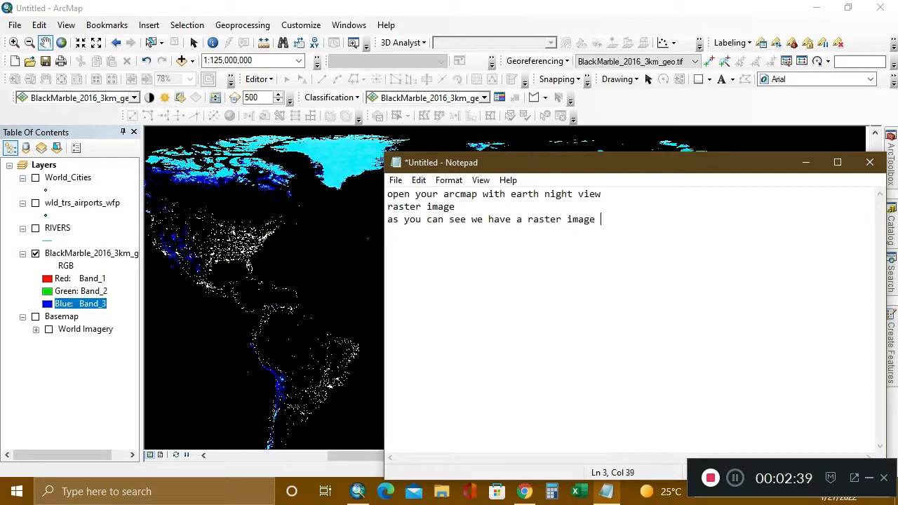
{"action": "type", "text": "with"}
Extend the sentence with "with" and continue on a new line with "some shp file of features".
{"action": "key", "text": "Return"}
{"action": "type", "text": "fo"}
{"action": "key", "text": "BackSpace"}
{"action": "key", "text": "BackSpace"}
{"action": "type", "text": "some shp"}
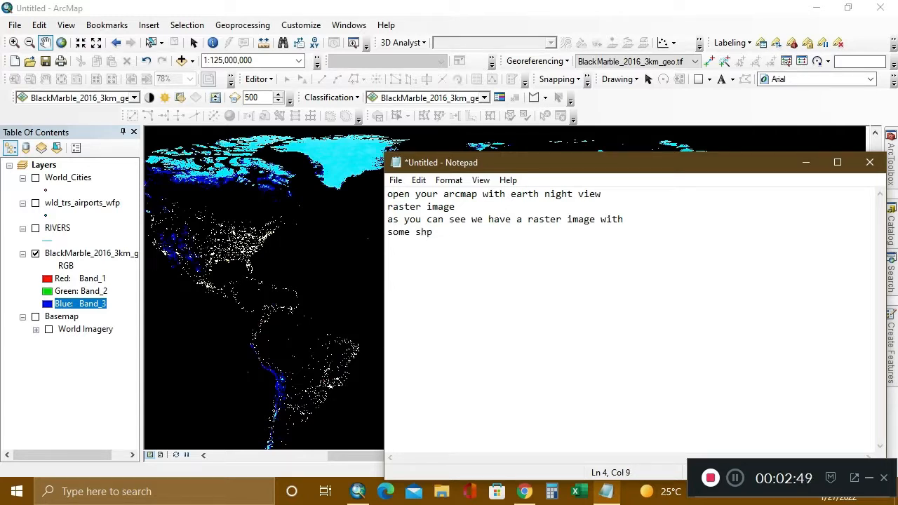
{"action": "type", "text": " for"}
{"action": "key", "text": "BackSpace"}
{"action": "key", "text": "BackSpace"}
{"action": "type", "text": "ile of features"}
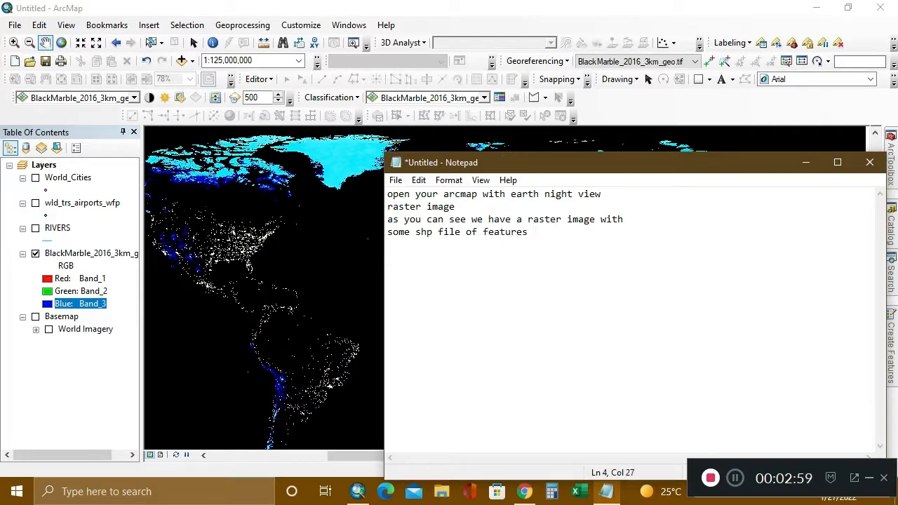
Replace the whole note with the two lines "for" and "night view".
{"action": "key", "text": "ctrl+a"}
{"action": "key", "text": "BackSpace"}
{"action": "type", "text": "for"}
{"action": "key", "text": "Return"}
{"action": "type", "text": "nigh"}
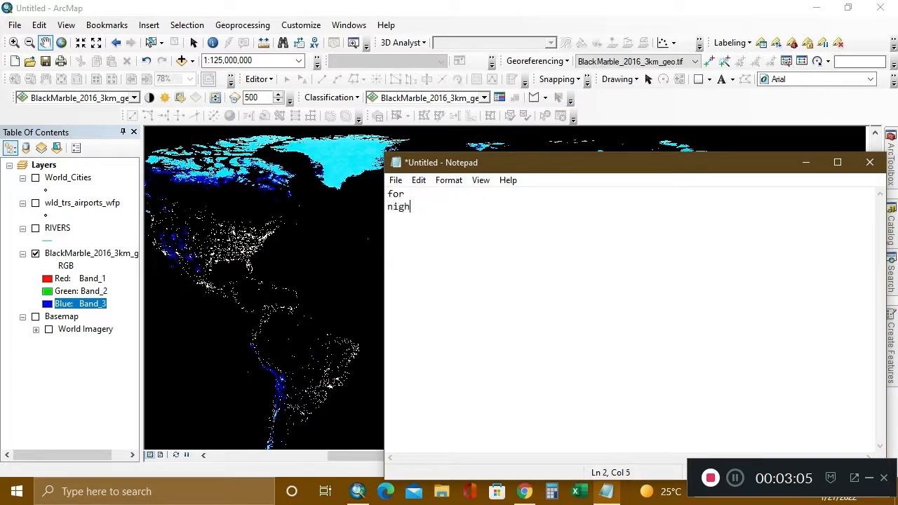
{"action": "type", "text": "t view"}
Add the lines "you to enhance" and "the raster image" to the note.
{"action": "key", "text": "Return"}
{"action": "type", "text": "you to"}
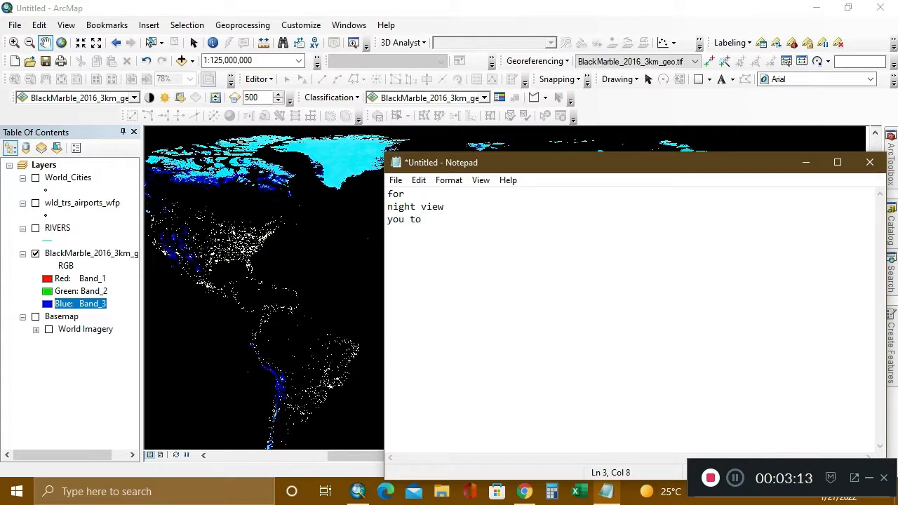
{"action": "type", "text": "eng"}
{"action": "key", "text": "BackSpace"}
{"action": "type", "text": "hance the"}
{"action": "type", "text": "raster image"}
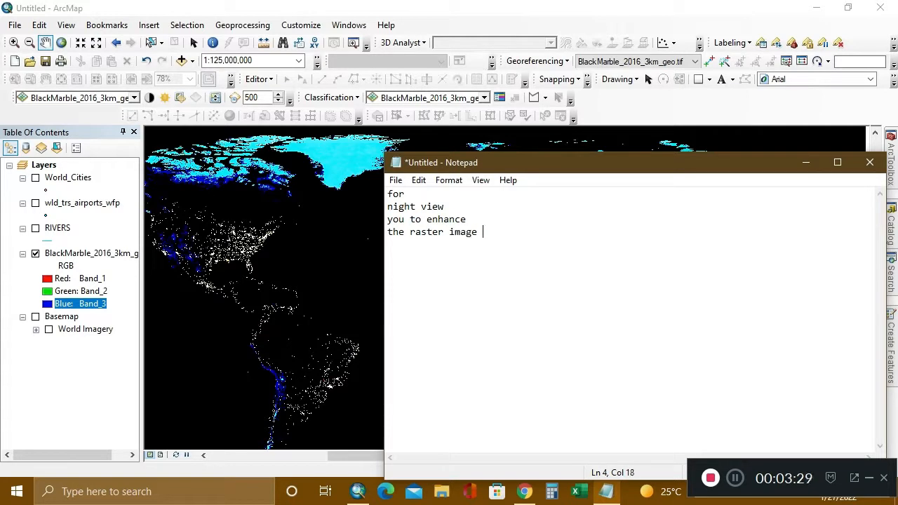
Replace the whole note in Notepad with "open effect tool from tool bar".
{"action": "left_click_drag", "start_coordinate": [280, 267], "coordinate": [421, 283]}
{"action": "left_click", "coordinate": [607, 491]}
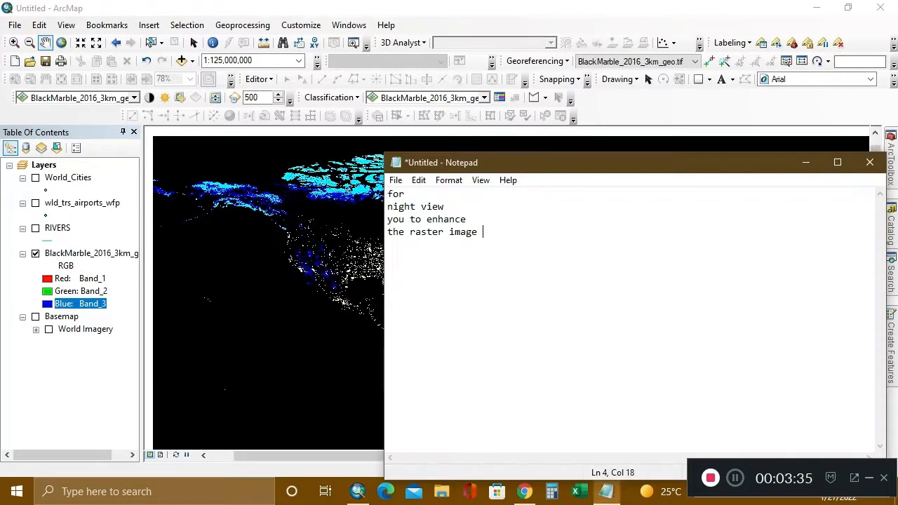
{"action": "key", "text": "ctrl+a"}
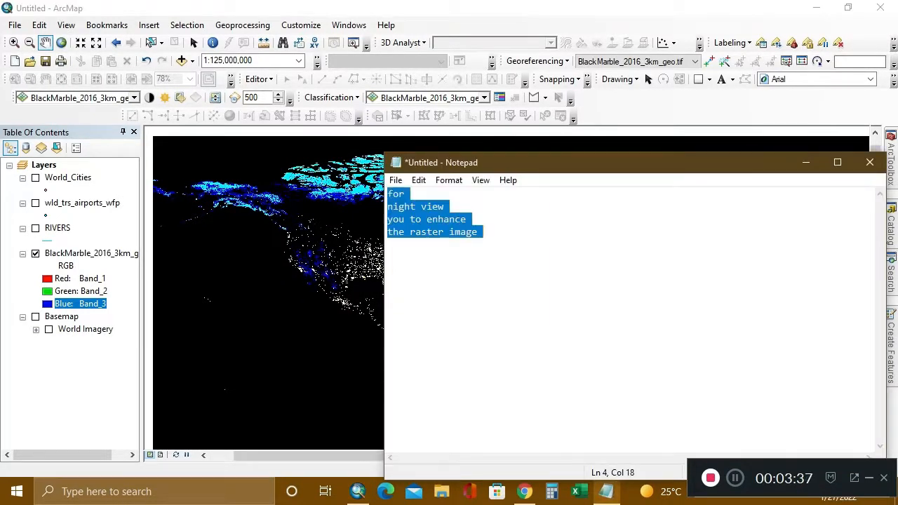
{"action": "key", "text": "Delete"}
{"action": "type", "text": "ope"}
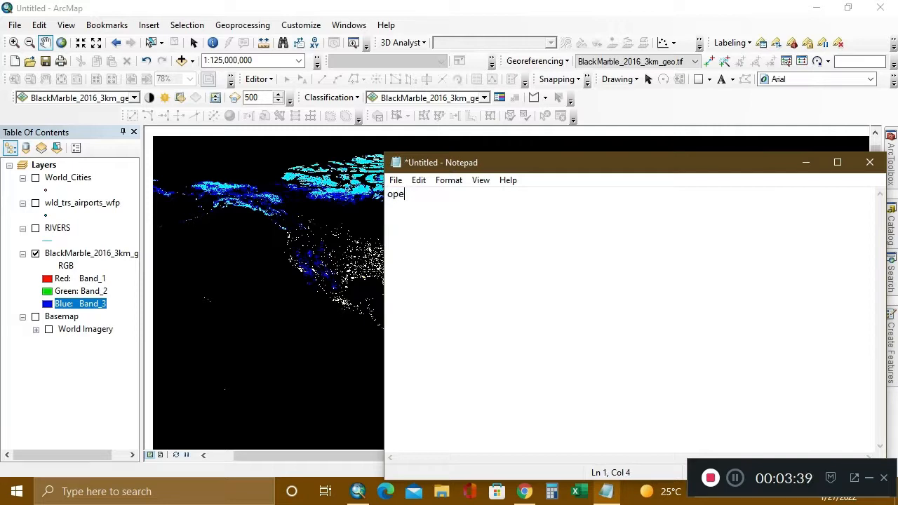
{"action": "type", "text": "n effect tool gf"}
{"action": "key", "text": "BackSpace"}
{"action": "type", "text": "for"}
{"action": "key", "text": "BackSpace"}
{"action": "key", "text": "BackSpace"}
{"action": "key", "text": "BackSpace"}
{"action": "key", "text": "BackSpace"}
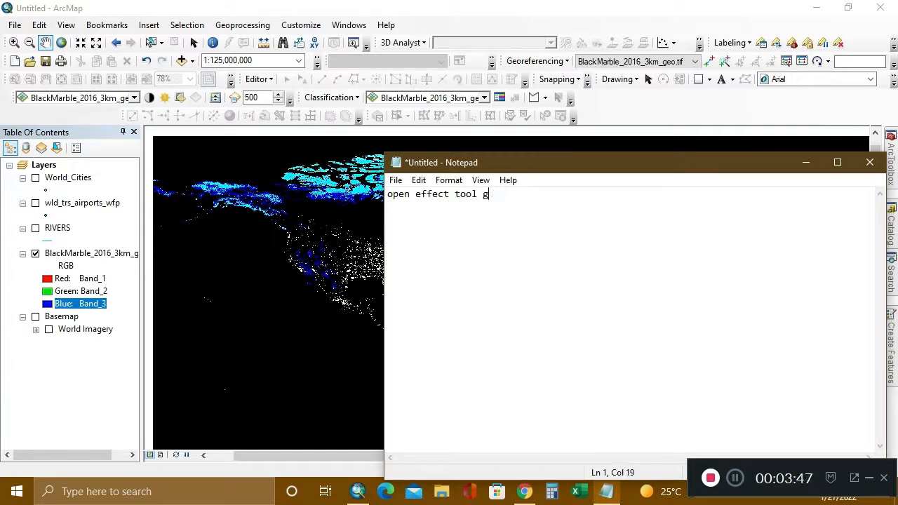
{"action": "type", "text": "from tool"}
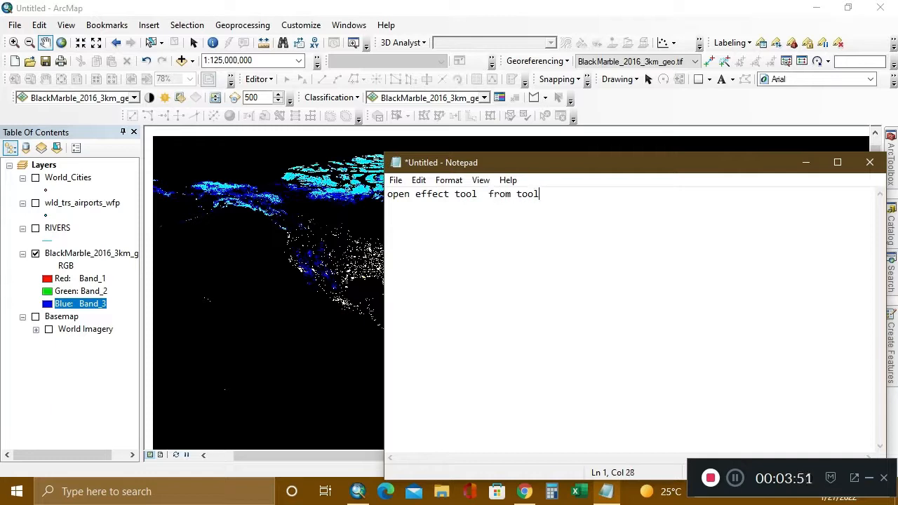
{"action": "type", "text": " bar"}
{"action": "key", "text": "Return"}
Replace the whole note in Notepad with "by right click on arcmap view".
{"action": "key", "text": "alt+Tab"}
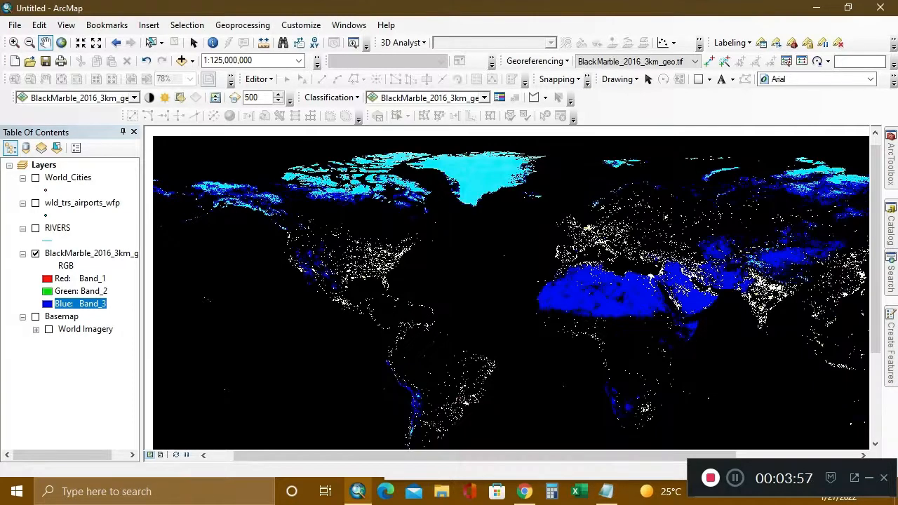
{"action": "left_click", "coordinate": [606, 491]}
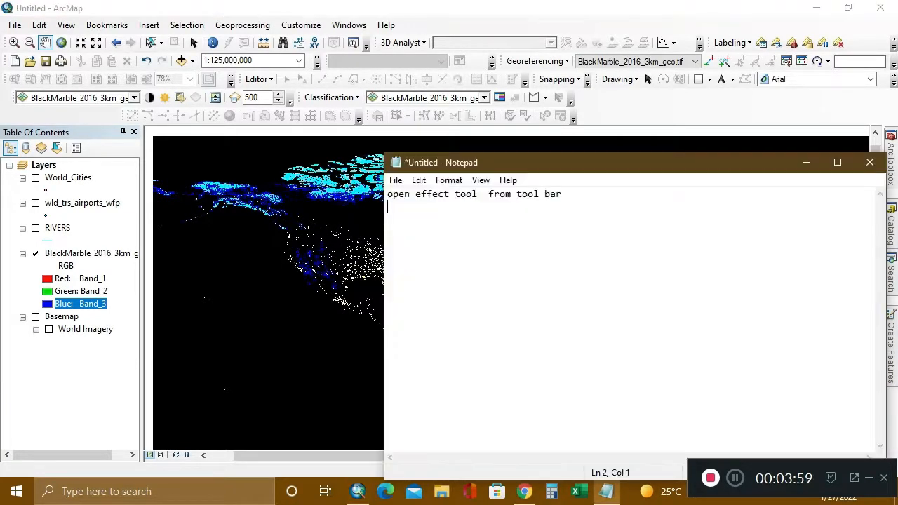
{"action": "key", "text": "ctrl+a"}
{"action": "key", "text": "Delete"}
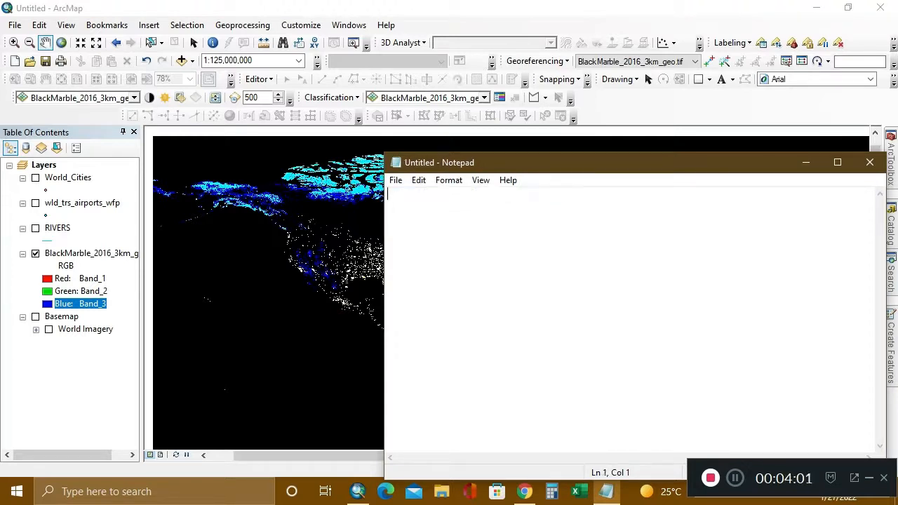
{"action": "type", "text": "="}
{"action": "key", "text": "BackSpace"}
{"action": "key", "text": "BackSpace"}
{"action": "type", "text": "by right click on arcmap view"}
{"action": "key", "text": "Return"}
Switch to ArcMap, hide and reshow the Effects toolbar, and float it over the map view.
{"action": "key", "text": "alt+Tab"}
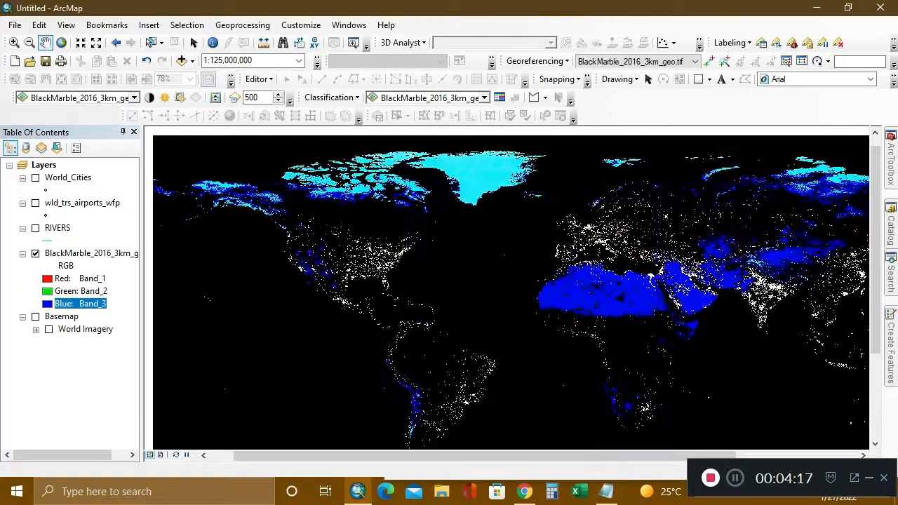
{"action": "right_click", "coordinate": [632, 145]}
{"action": "right_click", "coordinate": [620, 98]}
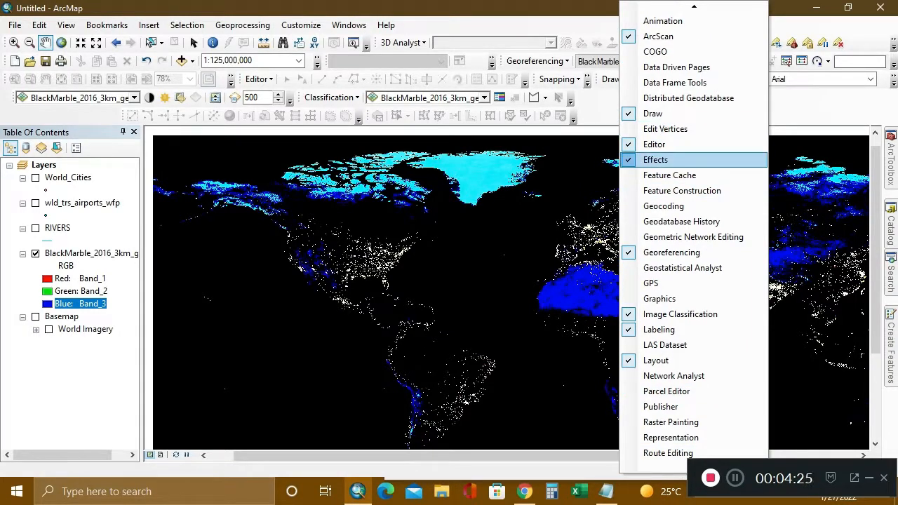
{"action": "left_click", "coordinate": [655, 159]}
{"action": "right_click", "coordinate": [638, 98]}
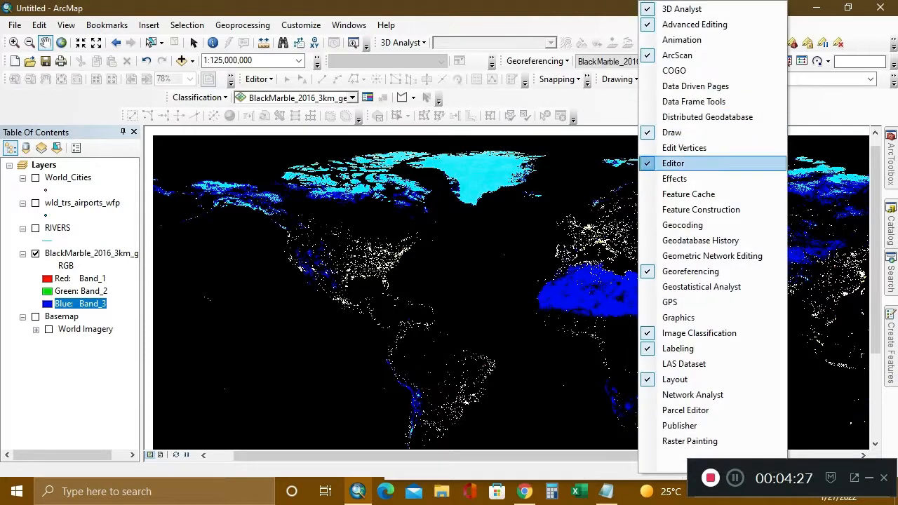
{"action": "left_click", "coordinate": [674, 178]}
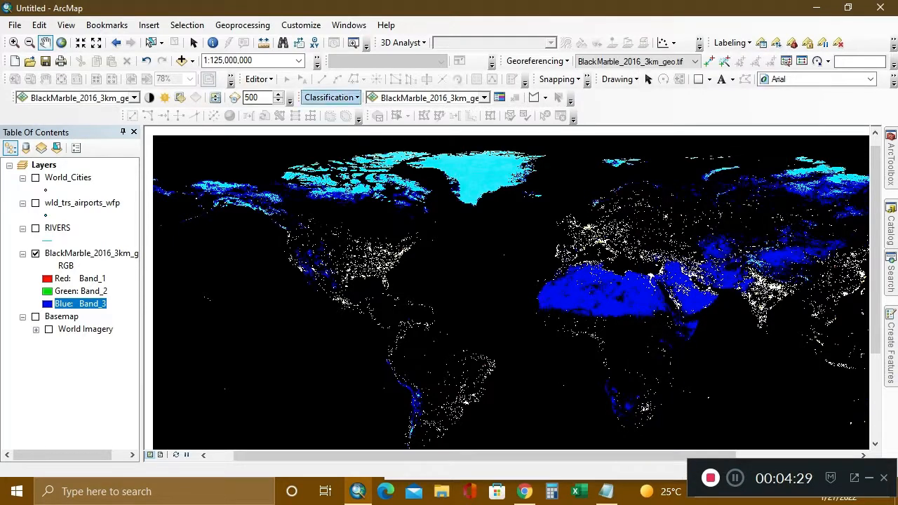
{"action": "left_click_drag", "start_coordinate": [19, 97], "coordinate": [224, 149]}
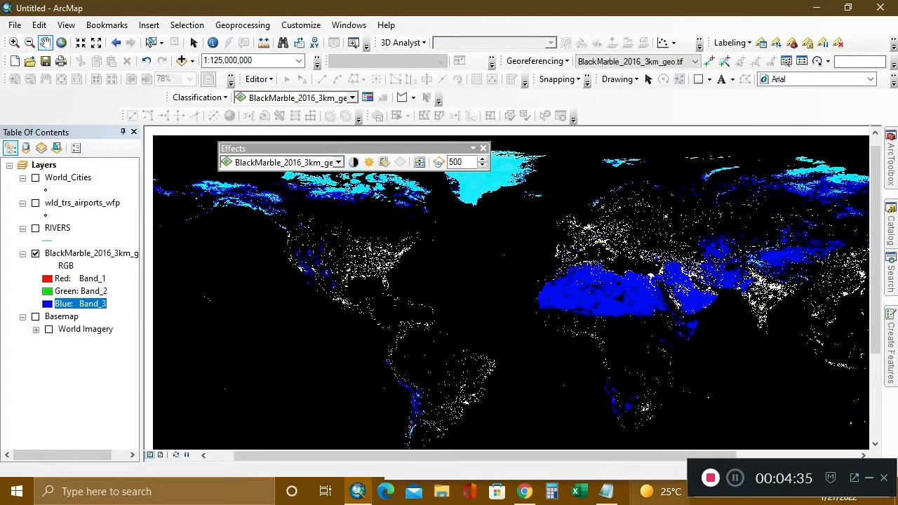
Write the line "as u can see we open a effect tool" in the Notepad note.
{"action": "left_click", "coordinate": [606, 491]}
{"action": "key", "text": "ctrl+a"}
{"action": "key", "text": "BackSpace"}
{"action": "type", "text": "as "}
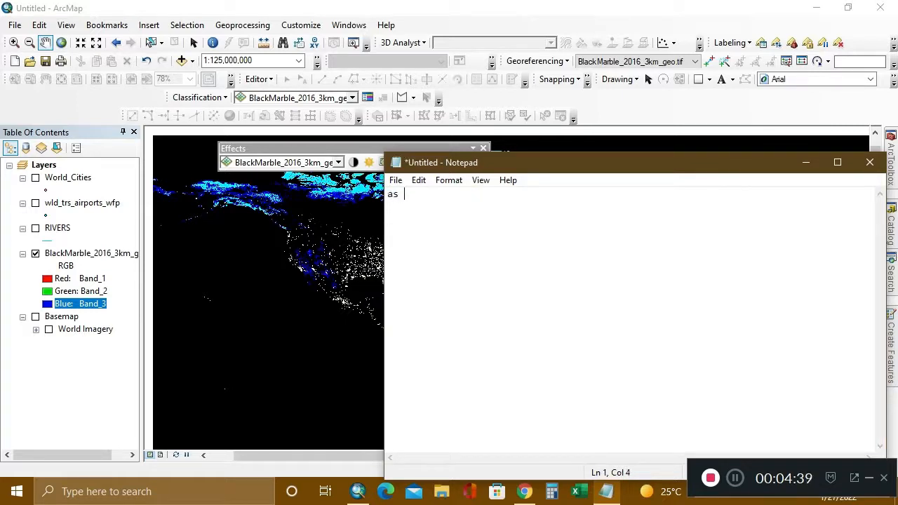
{"action": "type", "text": "u can see we ope"}
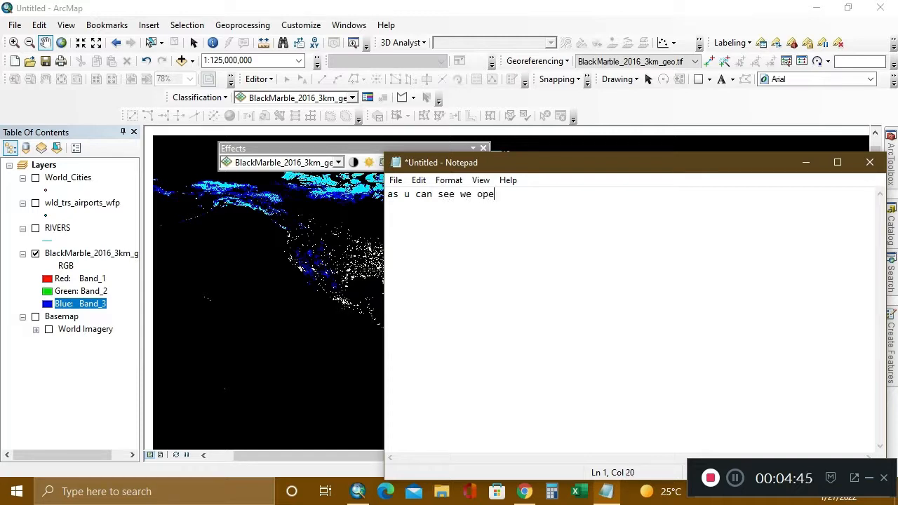
{"action": "type", "text": "n a effect tool"}
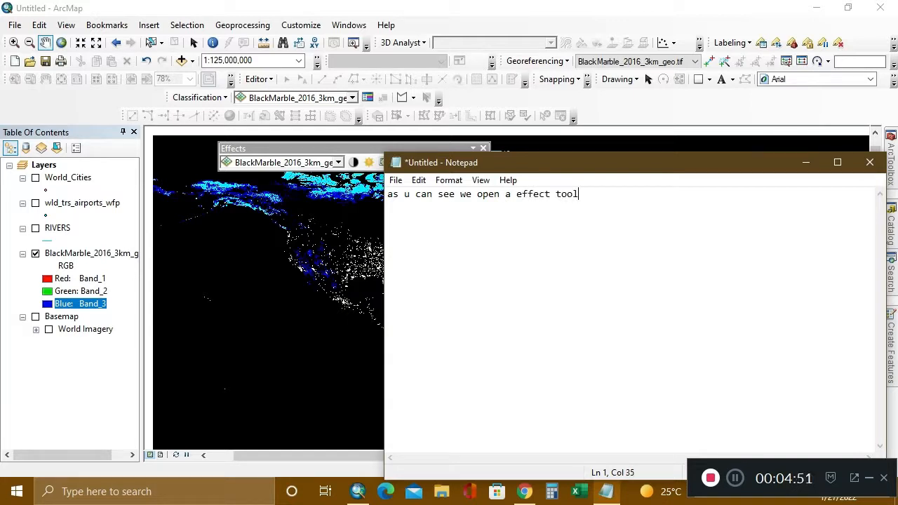
Add a second line reading "now we procced it" to the note.
{"action": "key", "text": "Return"}
{"action": "type", "text": "now we proceed"}
{"action": "key", "text": "BackSpace"}
{"action": "key", "text": "BackSpace"}
{"action": "key", "text": "BackSpace"}
{"action": "type", "text": "ced "}
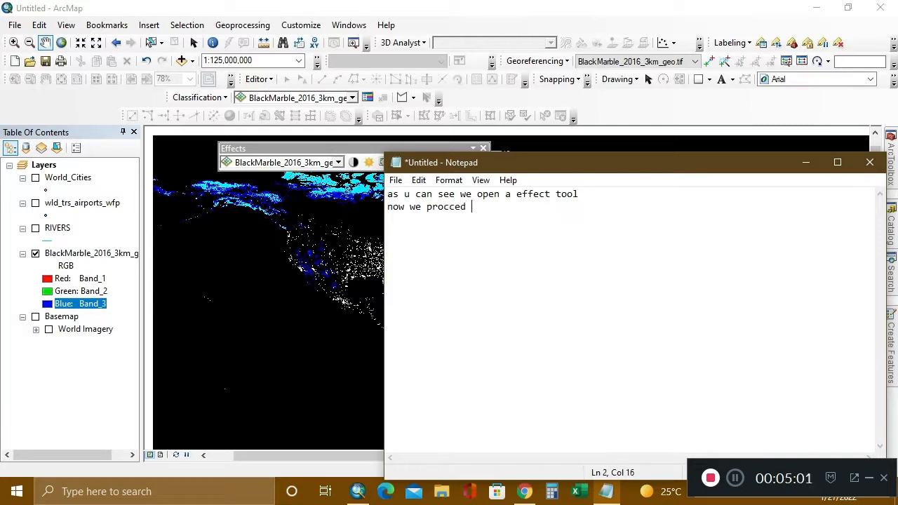
{"action": "type", "text": "it"}
Clear the whole note and minimize Notepad to return to the ArcMap view.
{"action": "key", "text": "ctrl+a"}
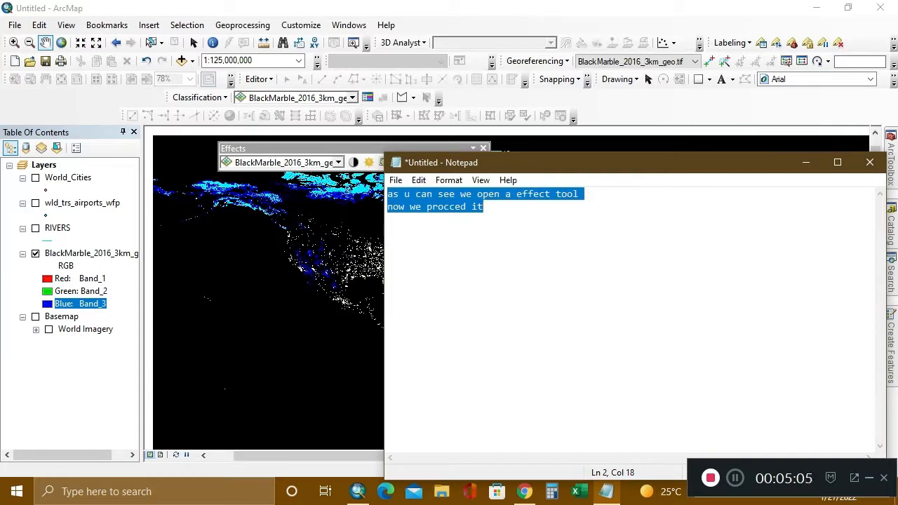
{"action": "key", "text": "Delete"}
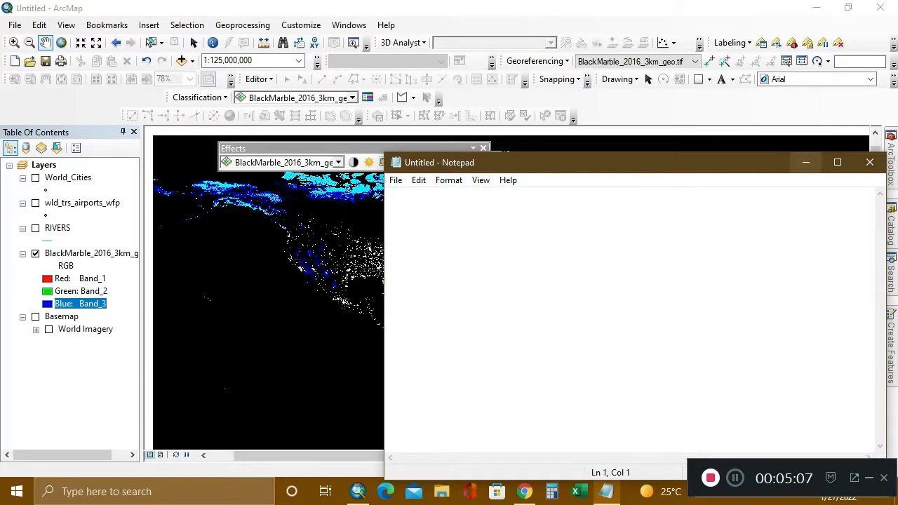
{"action": "left_click", "coordinate": [806, 162]}
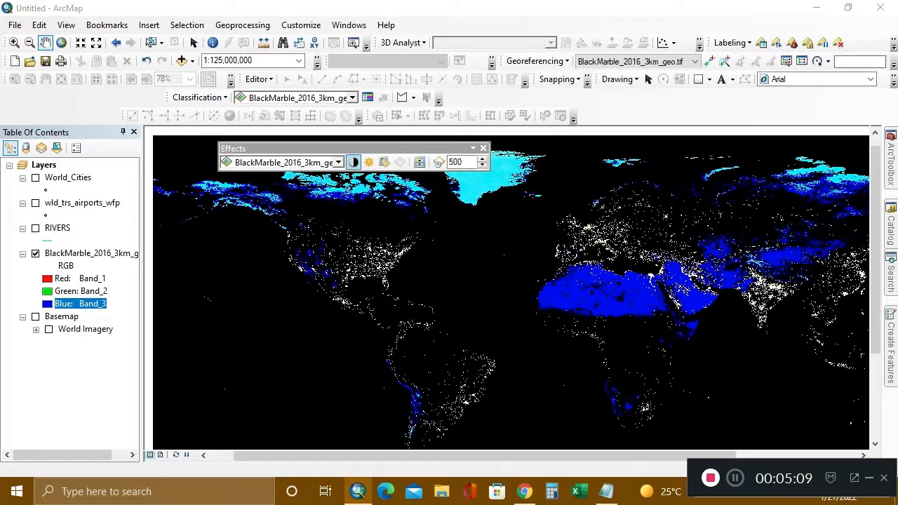
Lower the contrast of the BlackMarble_2016_3km_geo.tif layer with the Effects tools, and raise it back to +96%.
{"action": "left_click", "coordinate": [338, 162]}
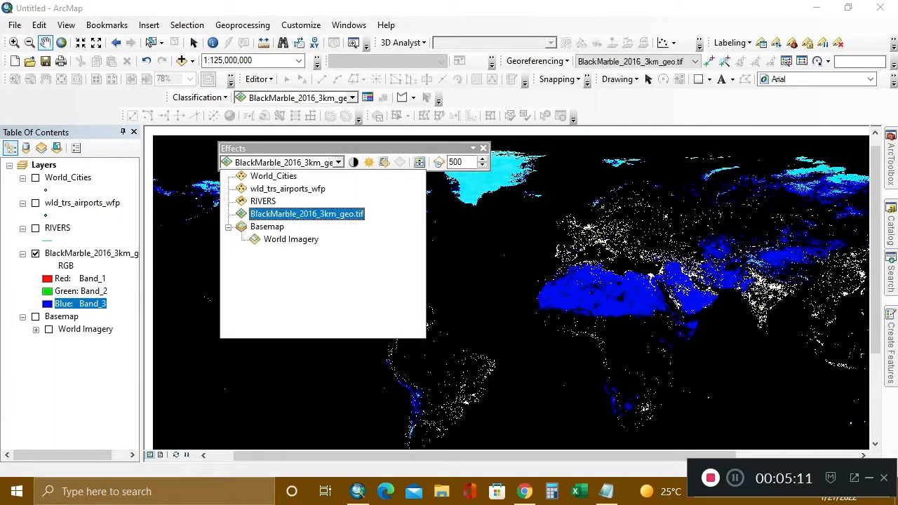
{"action": "left_click", "coordinate": [353, 162]}
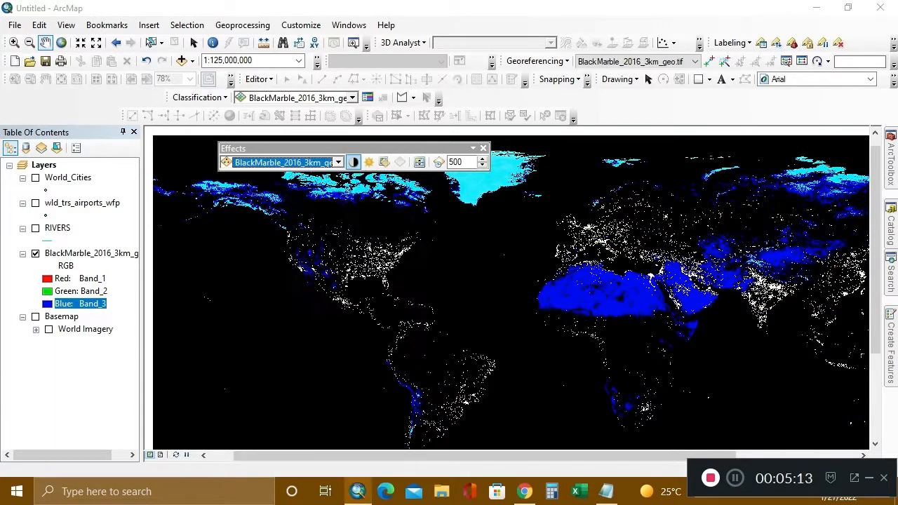
{"action": "left_click", "coordinate": [354, 162]}
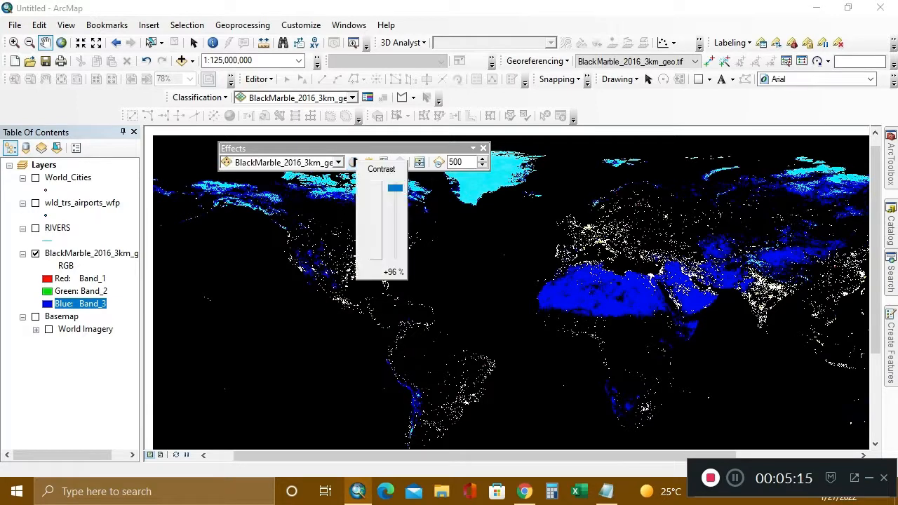
{"action": "left_click_drag", "start_coordinate": [395, 188], "coordinate": [395, 223]}
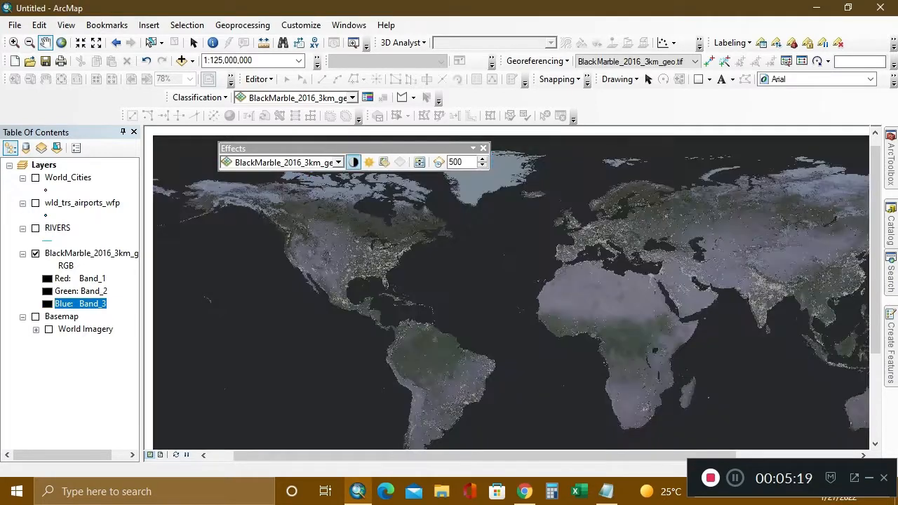
{"action": "left_click", "coordinate": [354, 162]}
{"action": "left_click_drag", "start_coordinate": [391, 244], "coordinate": [391, 195]}
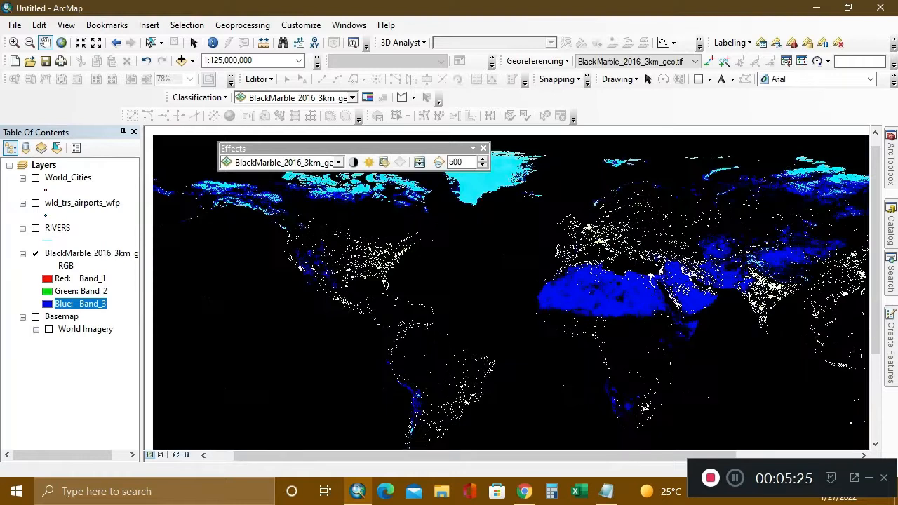
Set the brightness of the night-view raster to -30%.
{"action": "left_click", "coordinate": [368, 162]}
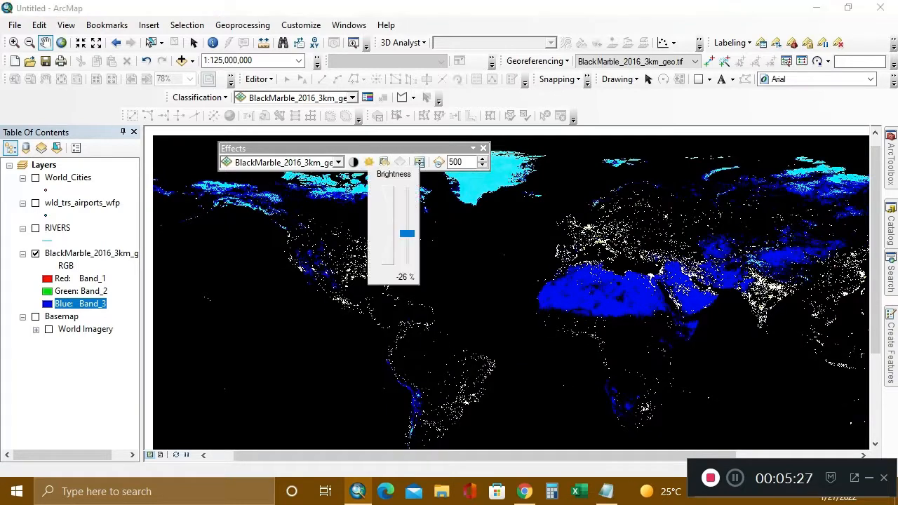
{"action": "mouse_move", "coordinate": [406, 234]}
{"action": "left_mouse_down"}
{"action": "mouse_move", "coordinate": [407, 252]}
{"action": "mouse_move", "coordinate": [407, 224]}
{"action": "mouse_move", "coordinate": [407, 236]}
{"action": "left_mouse_up"}
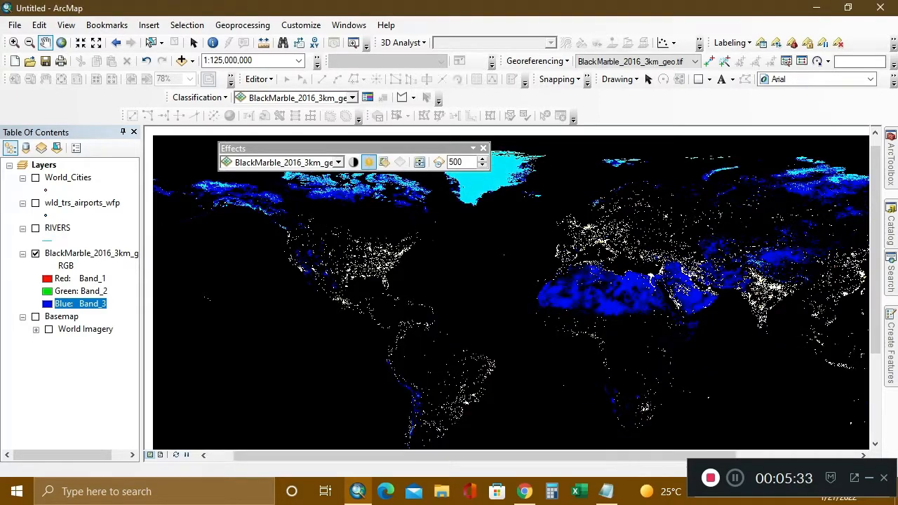
{"action": "left_click", "coordinate": [369, 162]}
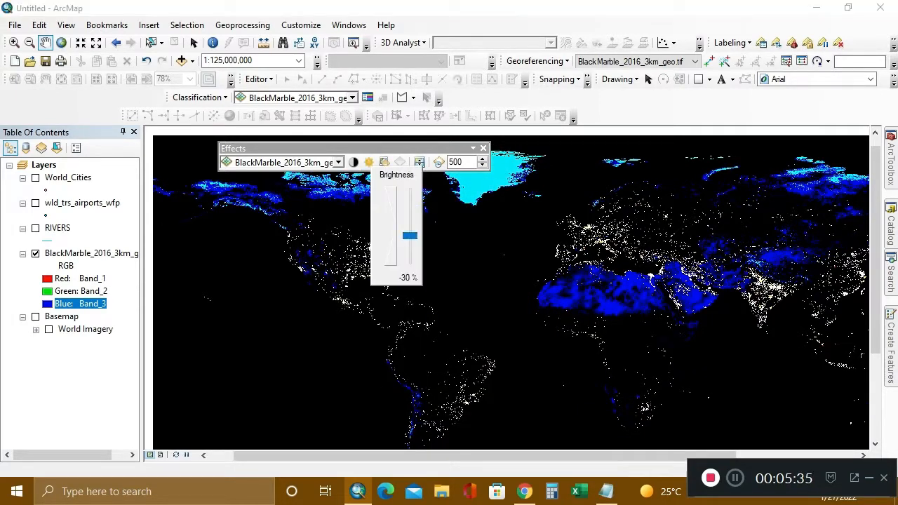
Check the raster's transparency, start a Notepad note with "transpernc", and move the Notepad window clear of the Effects toolbar.
{"action": "left_click", "coordinate": [385, 162]}
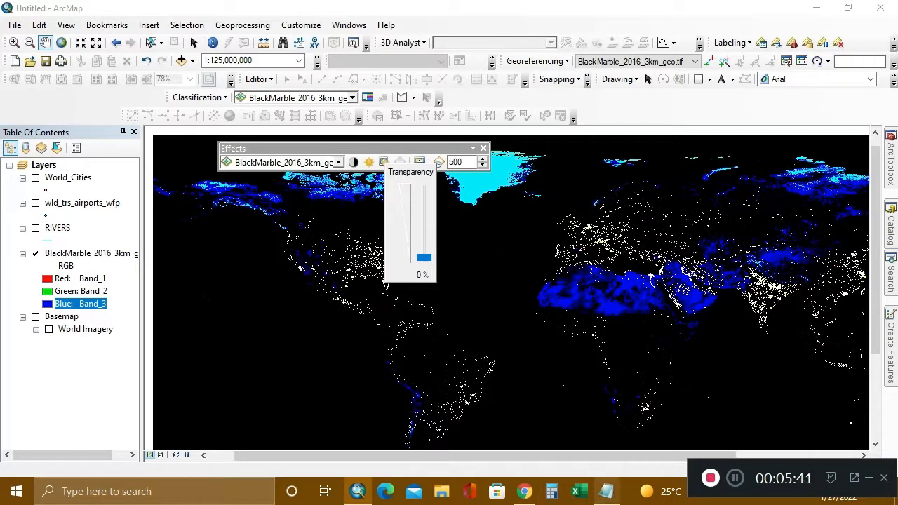
{"action": "left_click", "coordinate": [606, 491]}
{"action": "type", "text": "t"}
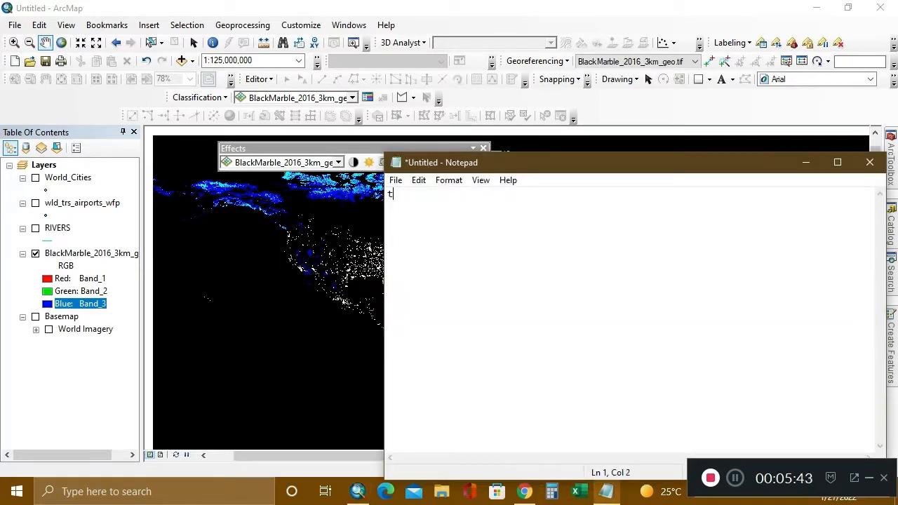
{"action": "type", "text": "ranspernc"}
{"action": "left_click_drag", "start_coordinate": [638, 166], "coordinate": [642, 210]}
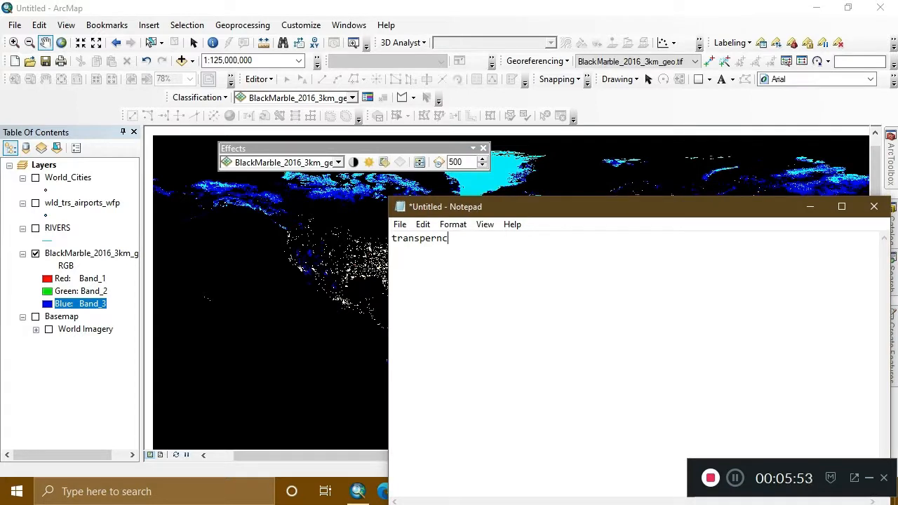
Shorten the note to "transpe", check the raster's transparency setting in ArcMap, and return to Notepad.
{"action": "type", "text": "ncy"}
{"action": "key", "text": "BackSpace"}
{"action": "key", "text": "BackSpace"}
{"action": "key", "text": "BackSpace"}
{"action": "key", "text": "BackSpace"}
{"action": "key", "text": "BackSpace"}
{"action": "left_click", "coordinate": [384, 162]}
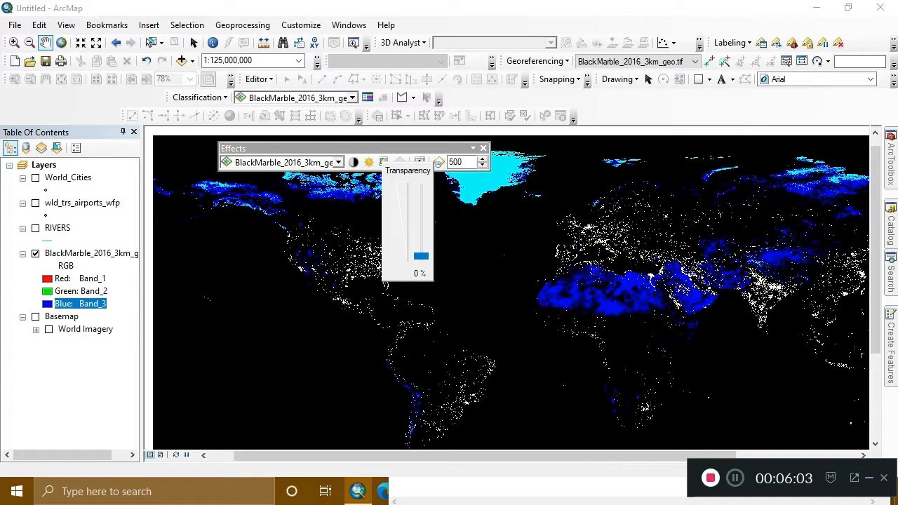
{"action": "left_click", "coordinate": [168, 491]}
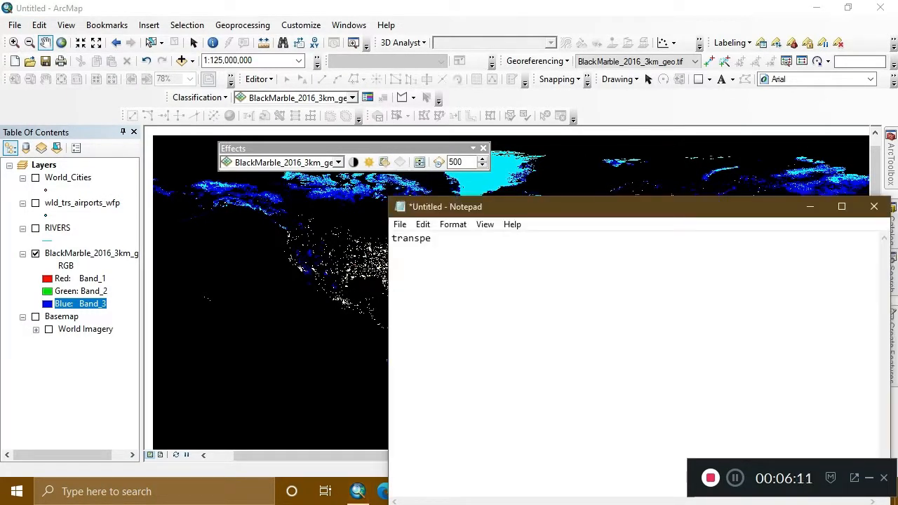
Complete the first line of the note as "transperncy =0".
{"action": "type", "text": "ncy"}
{"action": "key", "text": "Left"}
{"action": "type", "text": "r"}
{"action": "key", "text": "Right"}
{"action": "key", "text": "BackSpace"}
{"action": "type", "text": "=0 "}
{"action": "type", "text": "brig"}
{"action": "type", "text": "t"}
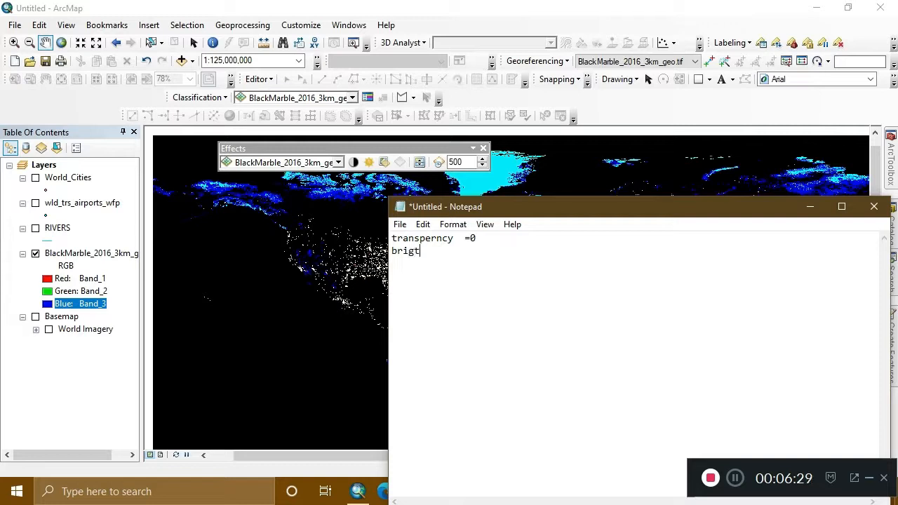
{"action": "type", "text": "ness"}
Add a second line reading "brightness = -26" to the note.
{"action": "left_click", "coordinate": [415, 250]}
{"action": "type", "text": "h"}
{"action": "key", "text": "Right"}
{"action": "key", "text": "Right"}
{"action": "key", "text": "Right"}
{"action": "key", "text": "Right"}
{"action": "type", "text": "= -26"}
Add a third line reading "contrast = +96%" to the note.
{"action": "key", "text": "Return"}
{"action": "type", "text": "contrast"}
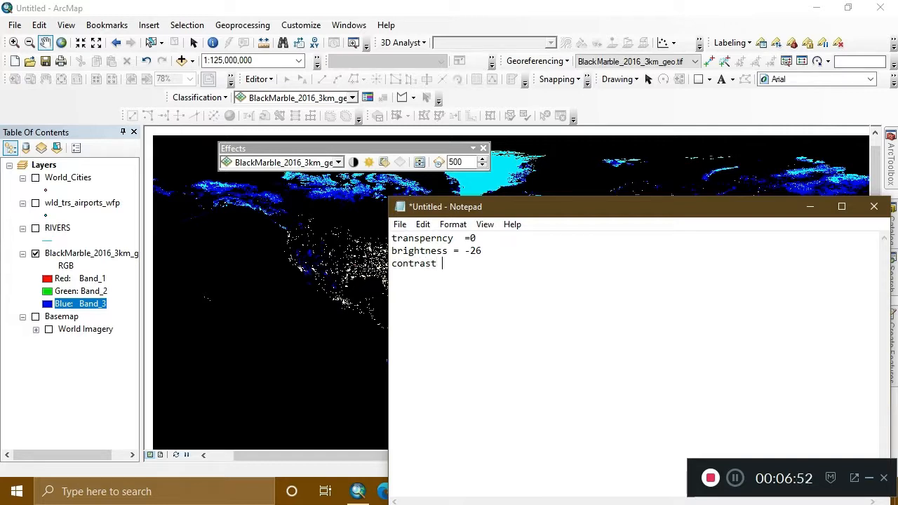
{"action": "type", "text": " = +96%"}
{"action": "key", "text": "Return"}
Switch to ArcMap, set the night-view raster's brightness to -26%, and recheck the brightness setting.
{"action": "left_click", "coordinate": [367, 209]}
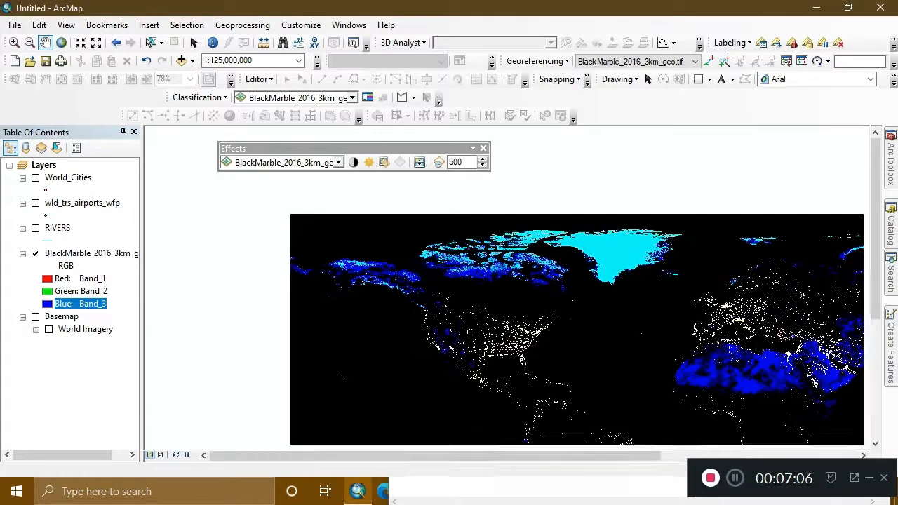
{"action": "left_click", "coordinate": [369, 162]}
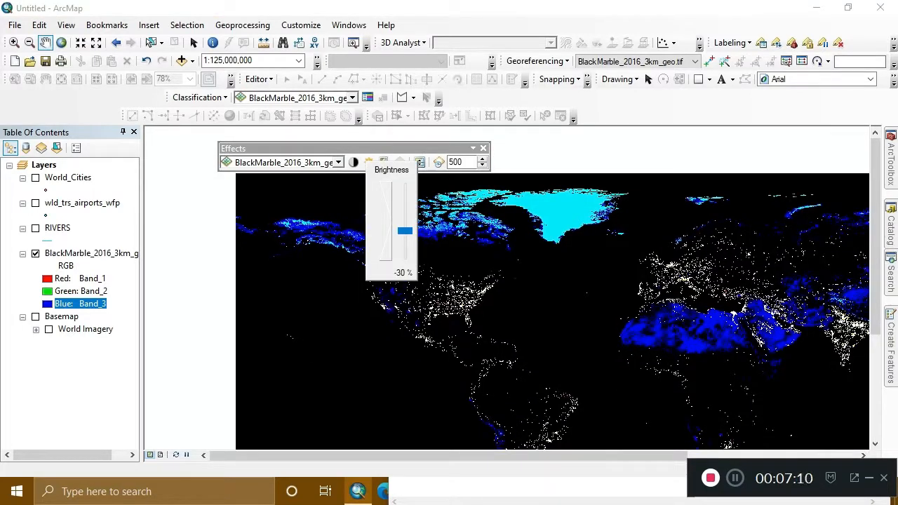
{"action": "left_click_drag", "start_coordinate": [404, 231], "coordinate": [404, 229]}
{"action": "left_click_drag", "start_coordinate": [491, 281], "coordinate": [450, 275]}
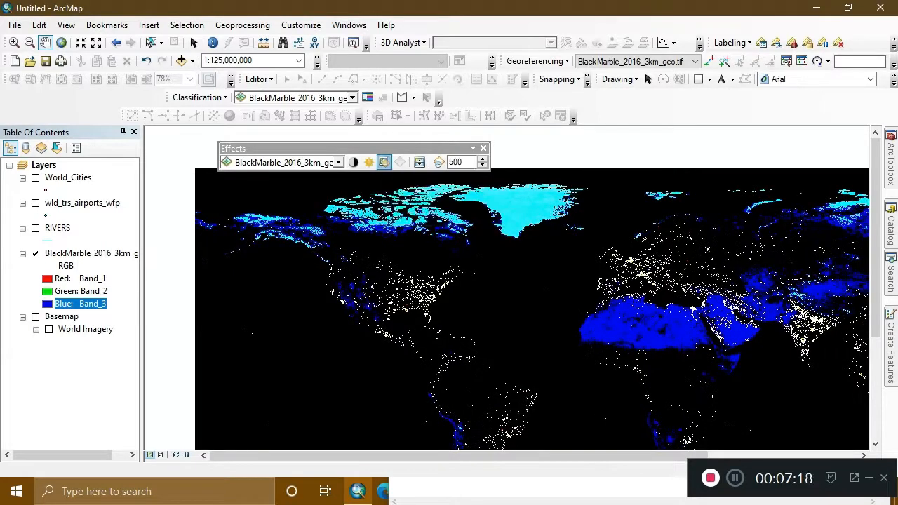
{"action": "left_click", "coordinate": [384, 162]}
{"action": "left_click", "coordinate": [371, 162]}
{"action": "left_click", "coordinate": [370, 162]}
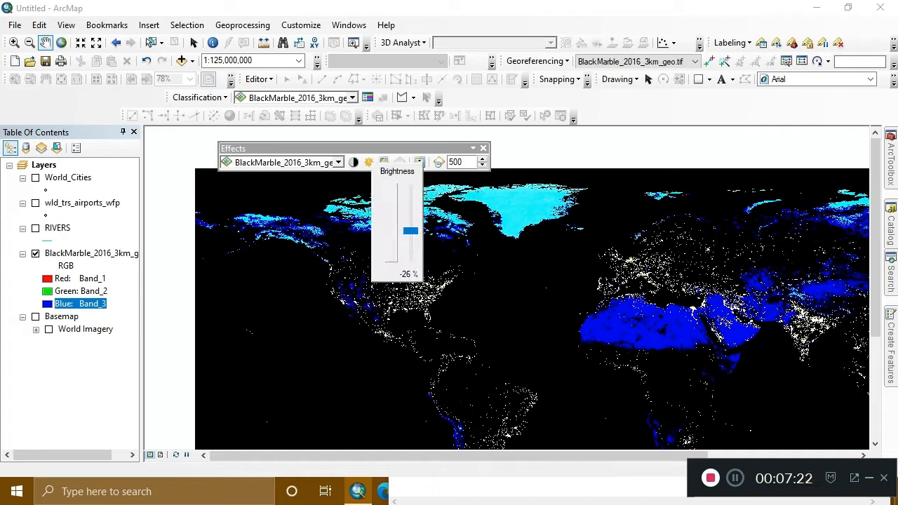
{"action": "left_click", "coordinate": [369, 162]}
Compare the raster's contrast setting in ArcMap with the contrast value written in the Notepad note.
{"action": "key", "text": "alt+Tab"}
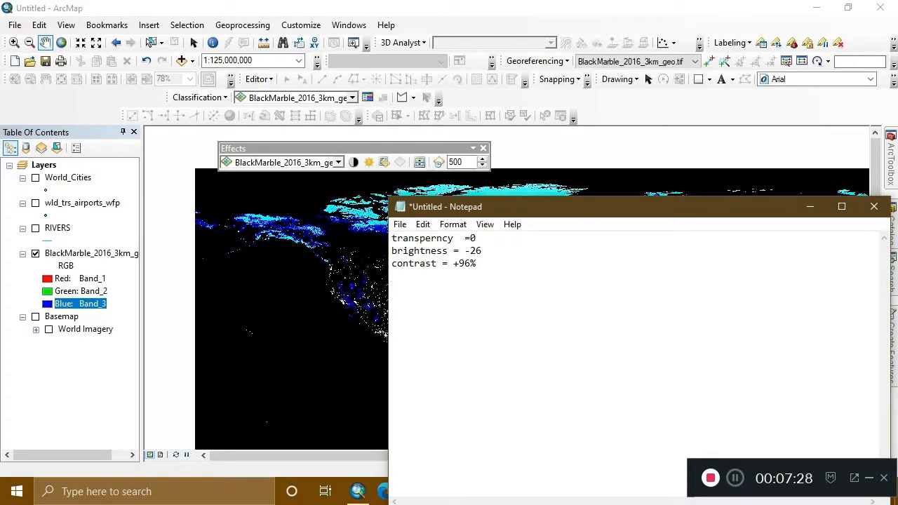
{"action": "left_click", "coordinate": [353, 162]}
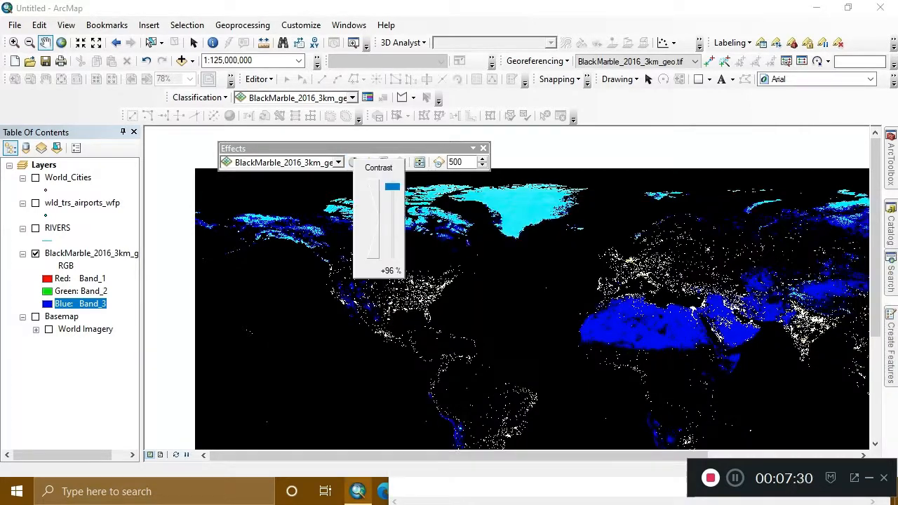
{"action": "key", "text": "Escape"}
{"action": "key", "text": "alt+Tab"}
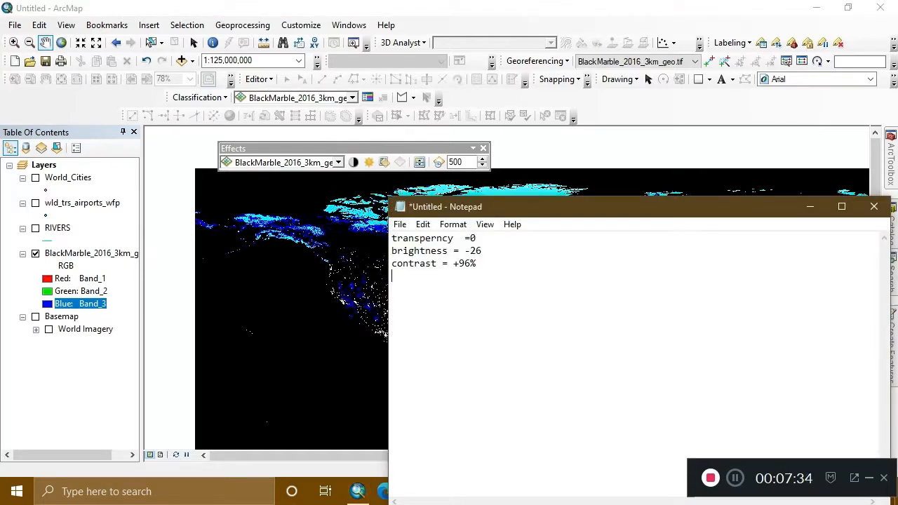
{"action": "left_click", "coordinate": [354, 163]}
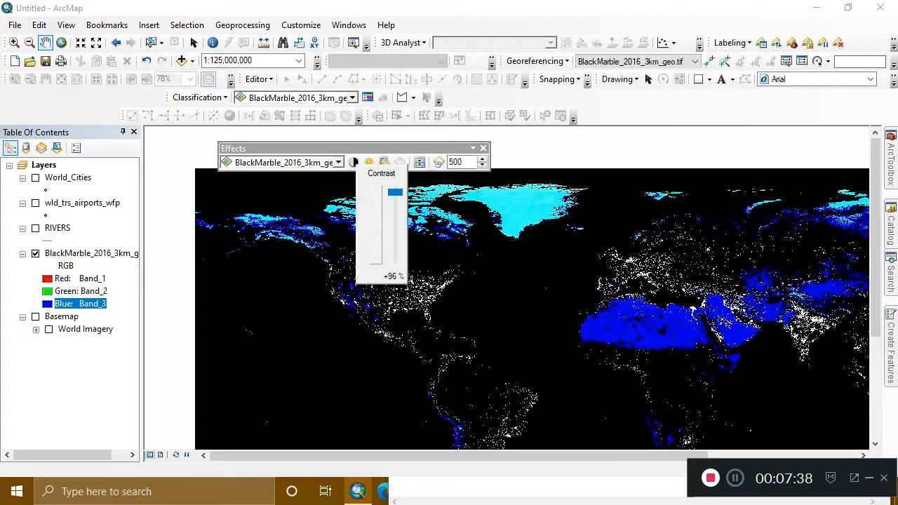
Switch to Notepad and replace the whole note with "now we changes in raster image".
{"action": "key", "text": "alt+Tab"}
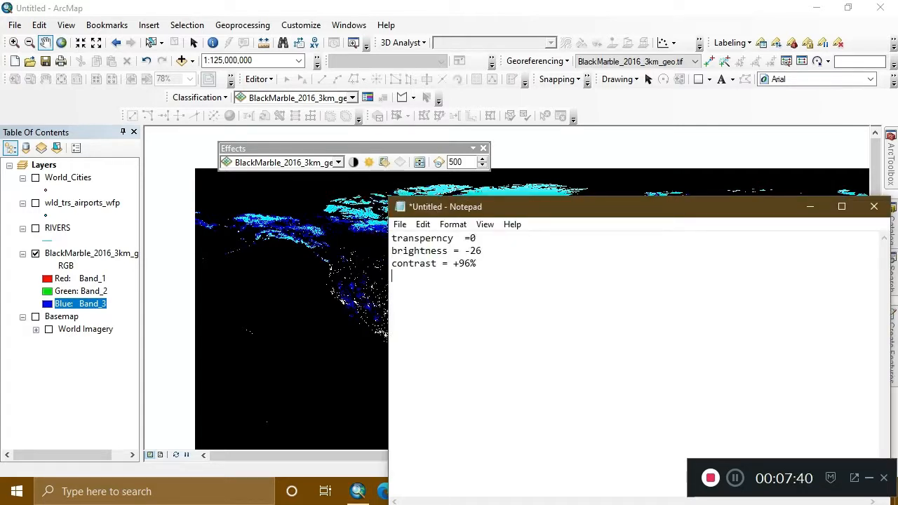
{"action": "key", "text": "ctrl+a"}
{"action": "key", "text": "Delete"}
{"action": "type", "text": "no"}
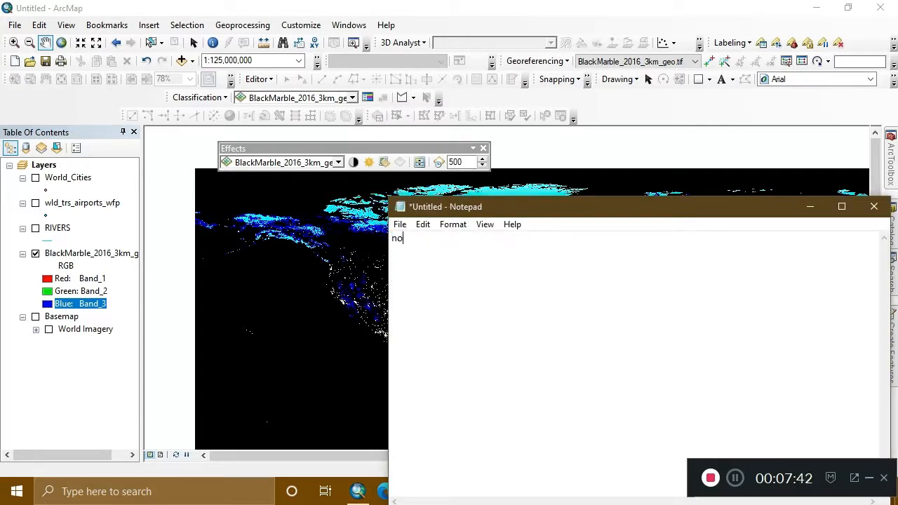
{"action": "type", "text": "w we changes"}
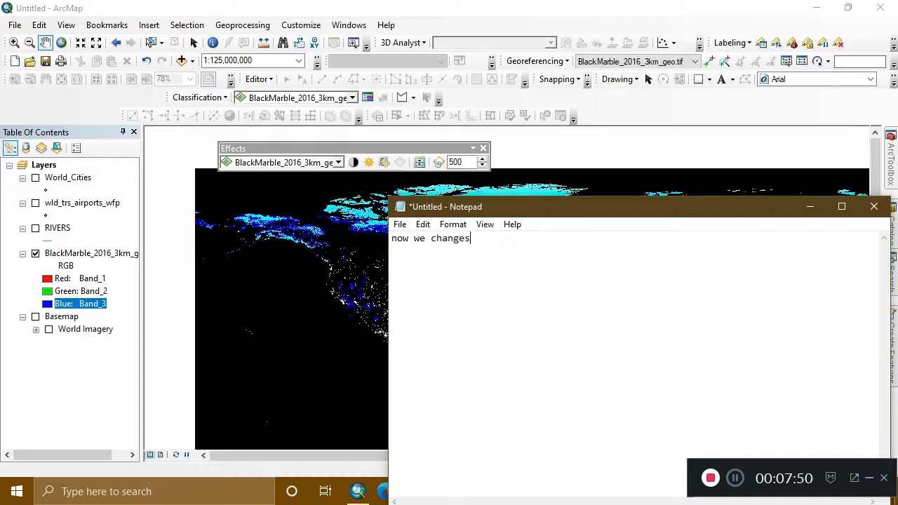
{"action": "type", "text": " in raster image"}
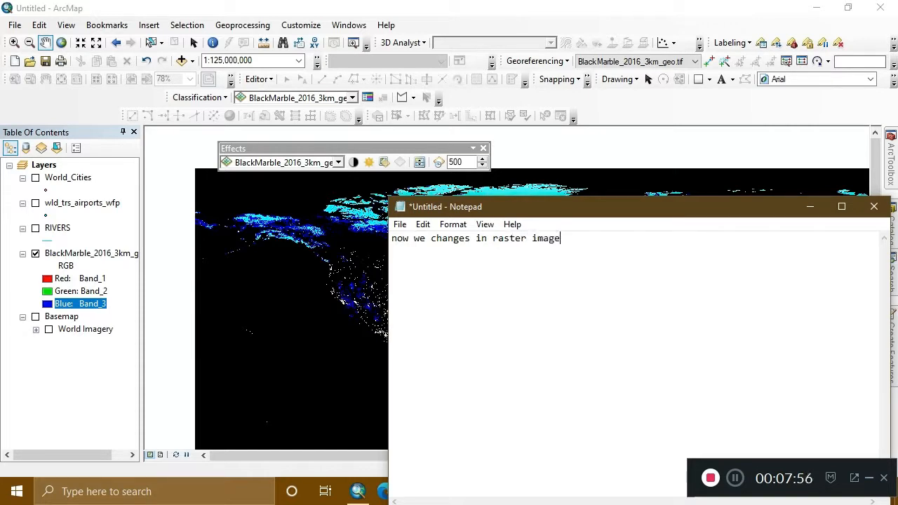
Switch to ArcMap and assign Band_1 to the red, green and blue channels of the BlackMarble raster.
{"action": "left_click", "coordinate": [221, 313]}
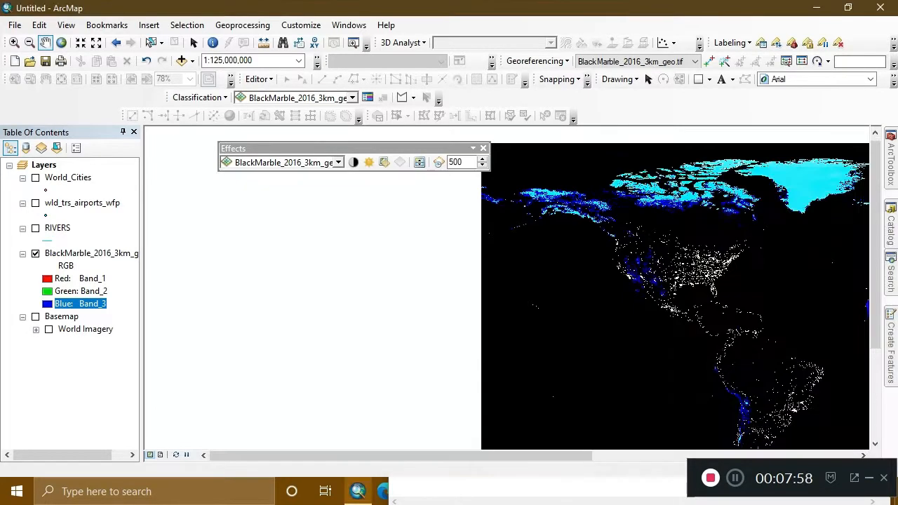
{"action": "left_click_drag", "start_coordinate": [687, 302], "coordinate": [420, 302]}
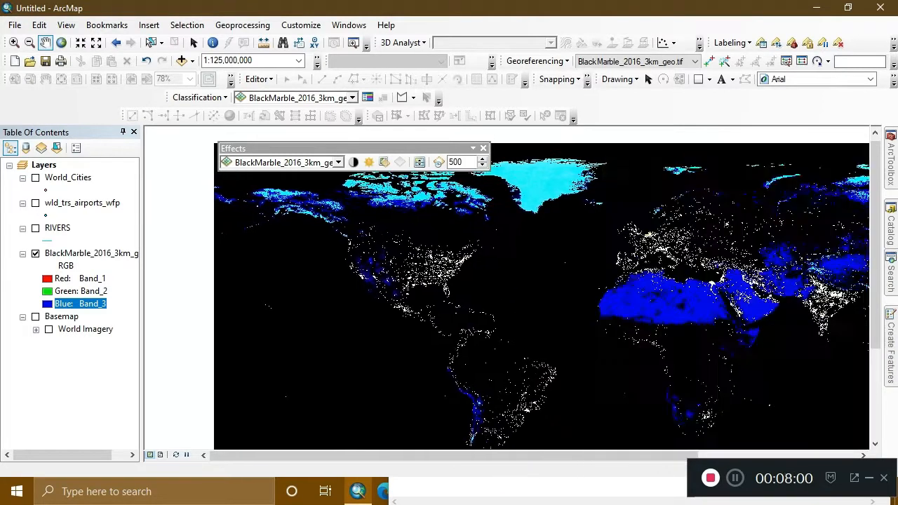
{"action": "left_click", "coordinate": [48, 278]}
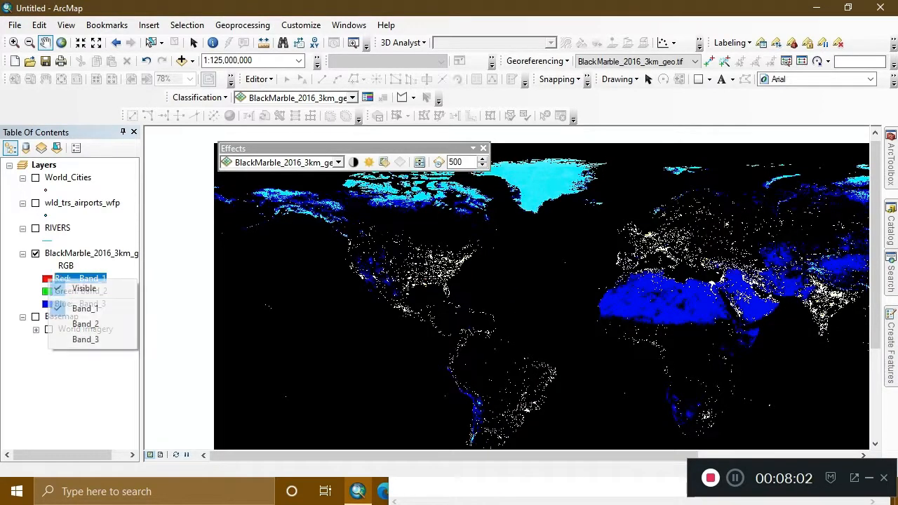
{"action": "left_click", "coordinate": [82, 308]}
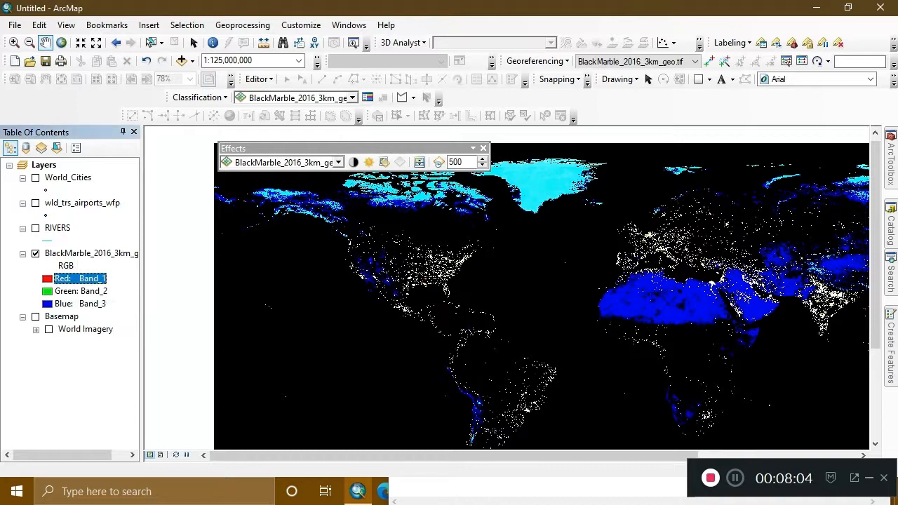
{"action": "left_click", "coordinate": [48, 291]}
{"action": "left_click", "coordinate": [82, 323]}
{"action": "left_click", "coordinate": [48, 303]}
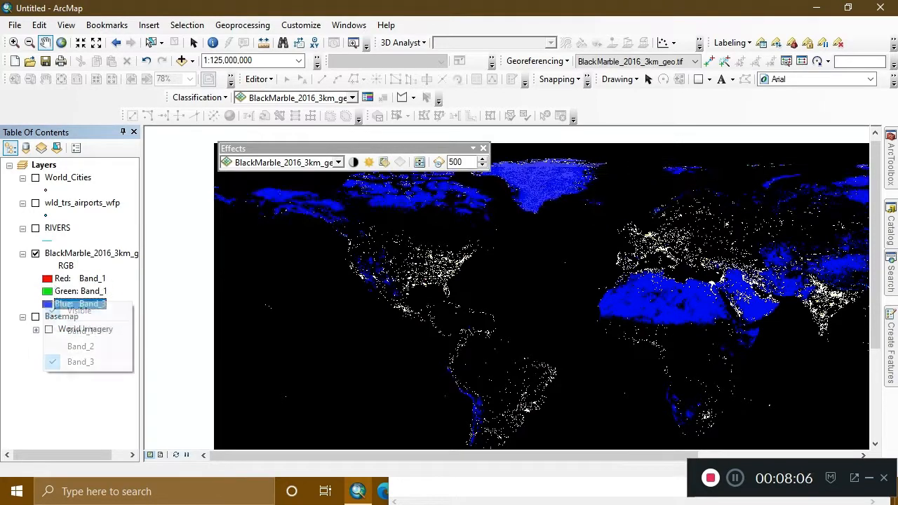
{"action": "left_click", "coordinate": [83, 332]}
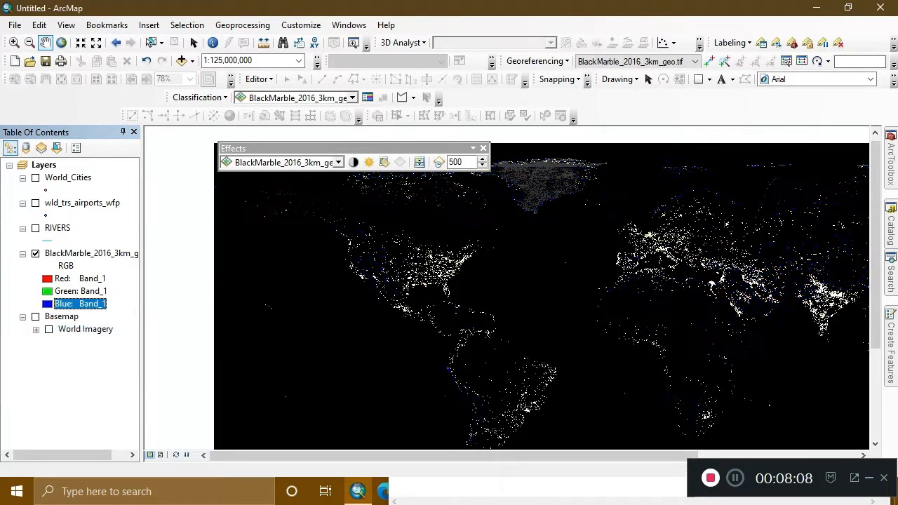
{"action": "left_click_drag", "start_coordinate": [533, 295], "coordinate": [452, 305]}
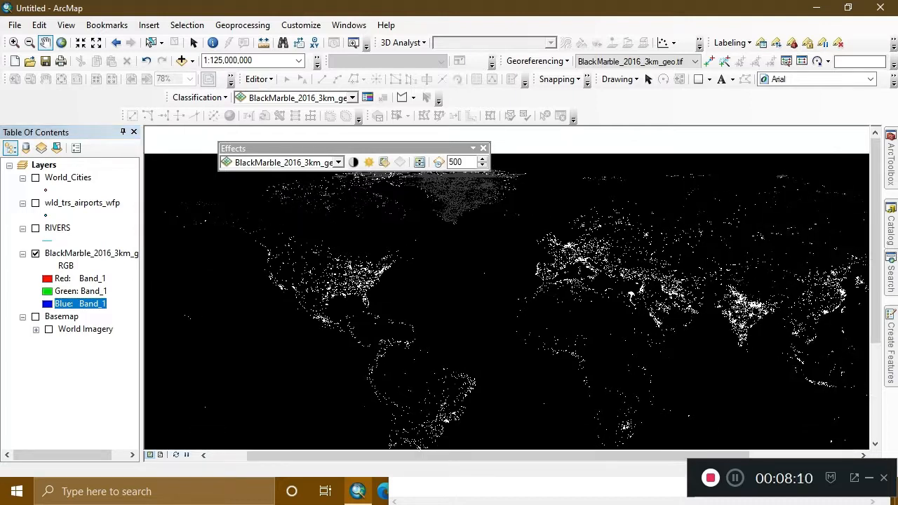
Switch to Notepad and replace the note with the line "as you can see when we".
{"action": "key", "text": "alt+Tab"}
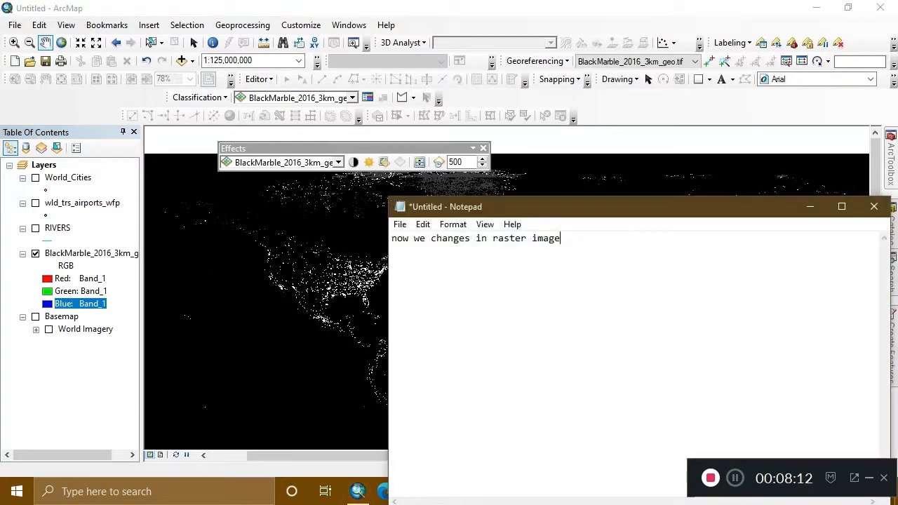
{"action": "key", "text": "ctrl+a"}
{"action": "key", "text": "BackSpace"}
{"action": "type", "text": "as y"}
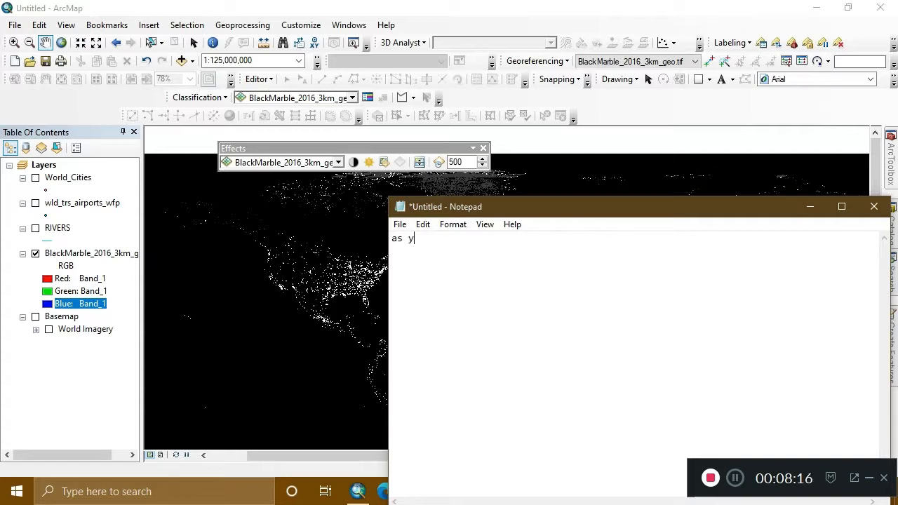
{"action": "type", "text": "ou can see when we"}
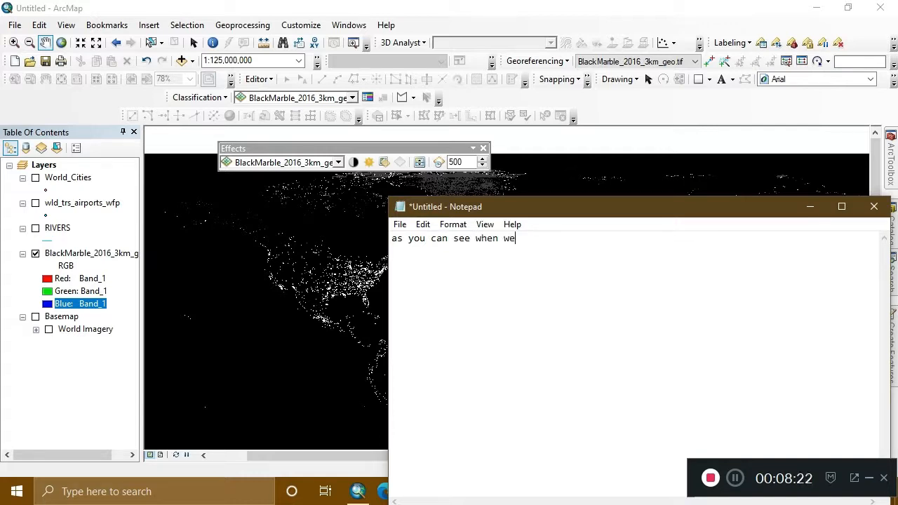
{"action": "type", "text": "keep all three bands o"}
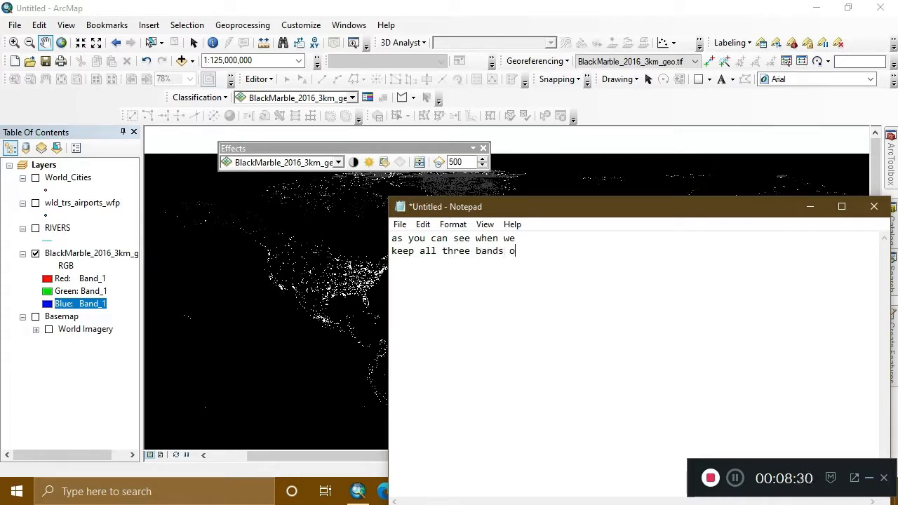
{"action": "type", "text": "f image = 1than "}
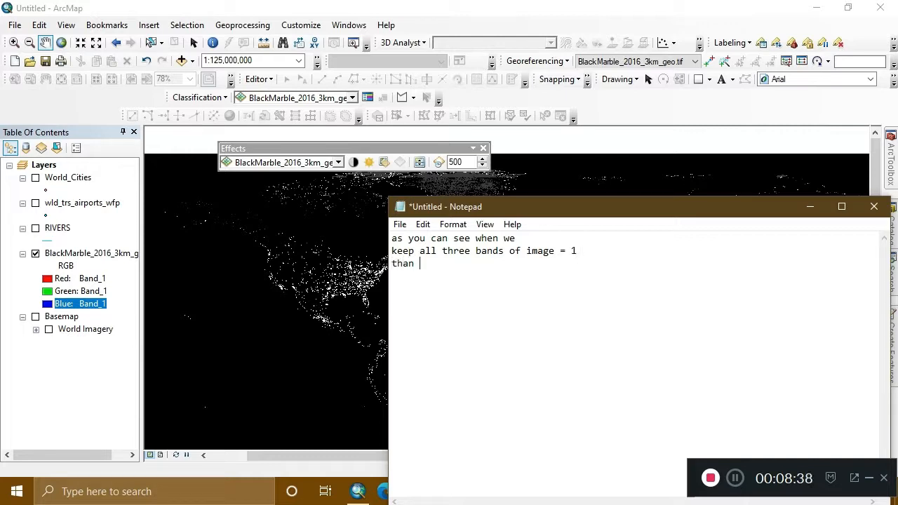
{"action": "type", "text": "color of image is"}
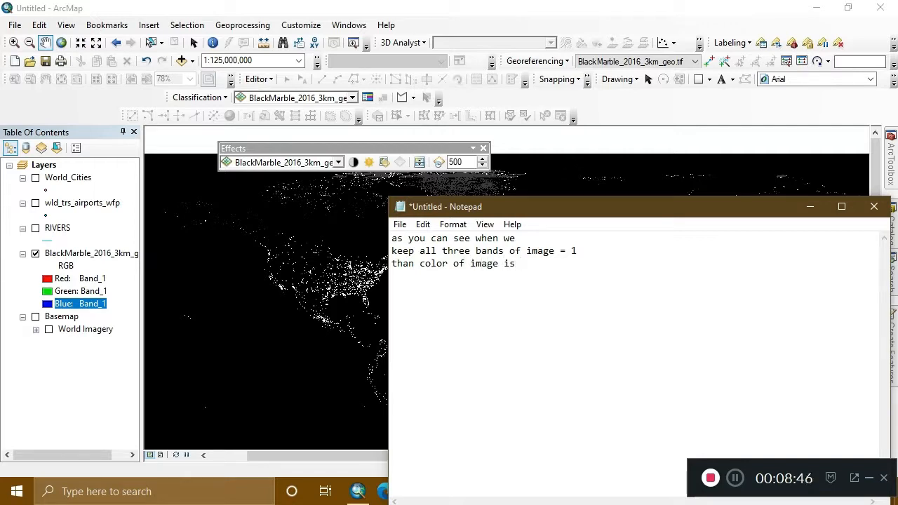
{"action": "type", "text": " v"}
{"action": "type", "text": "finis"}
{"action": "type", "text": "hed "}
{"action": "type", "text": "and "}
{"action": "type", "text": "only "}
{"action": "type", "text": "show"}
{"action": "type", "text": "s "}
{"action": "type", "text": "i"}
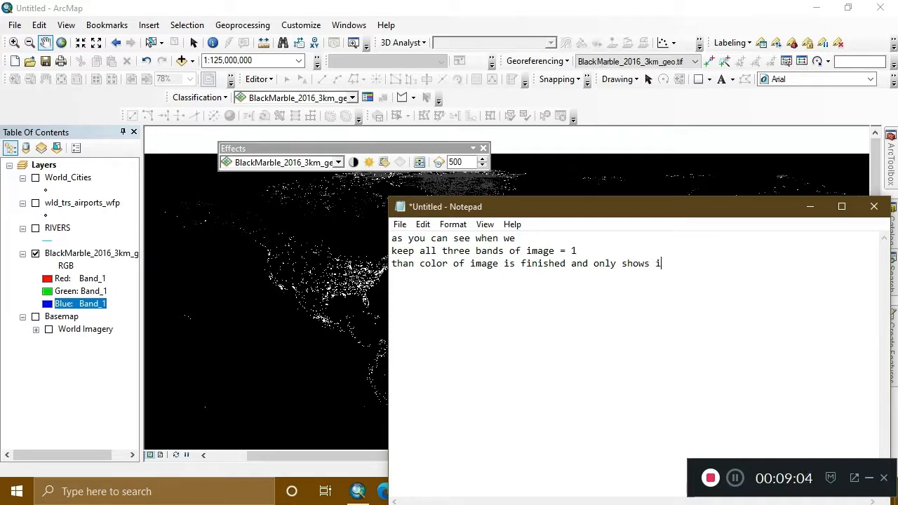
Extend the third line of the note with "and only shows light of world...".
{"action": "key", "text": "BackSpace"}
{"action": "type", "text": "light of world"}
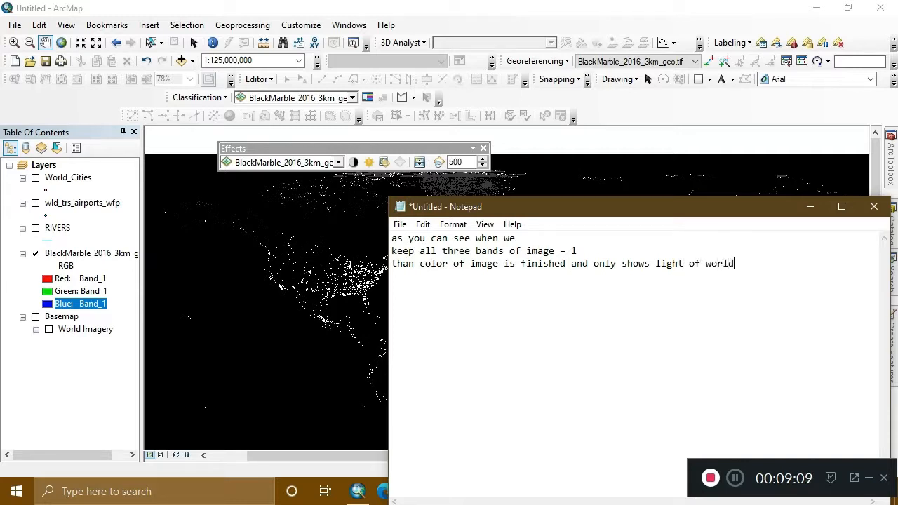
{"action": "type", "text": "..."}
Clear the note and start a new one reading "now we just check on our".
{"action": "key", "text": "ctrl+a"}
{"action": "key", "text": "BackSpace"}
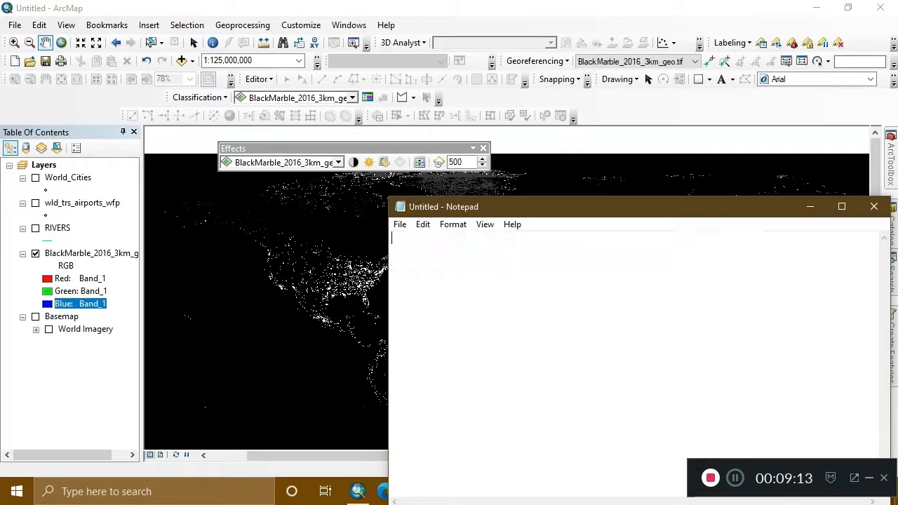
{"action": "type", "text": "now"}
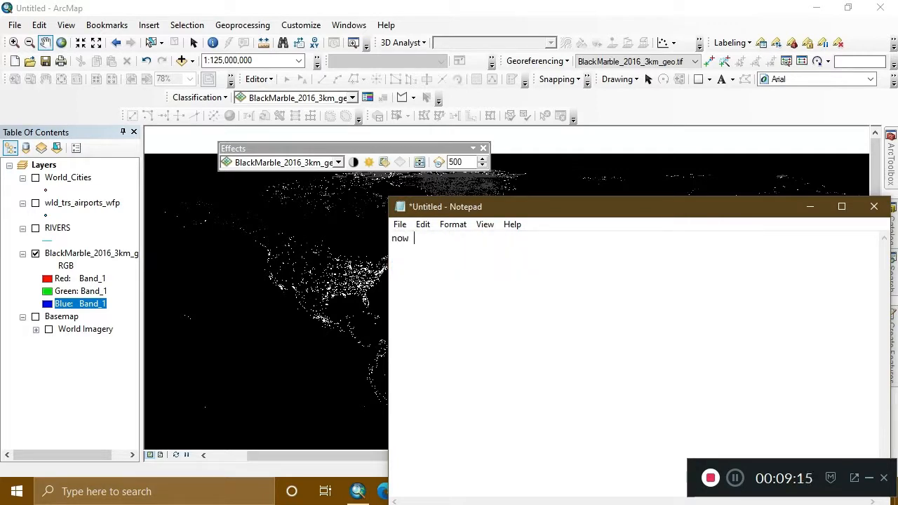
{"action": "type", "text": " we just check"}
{"action": "type", "text": "on our"}
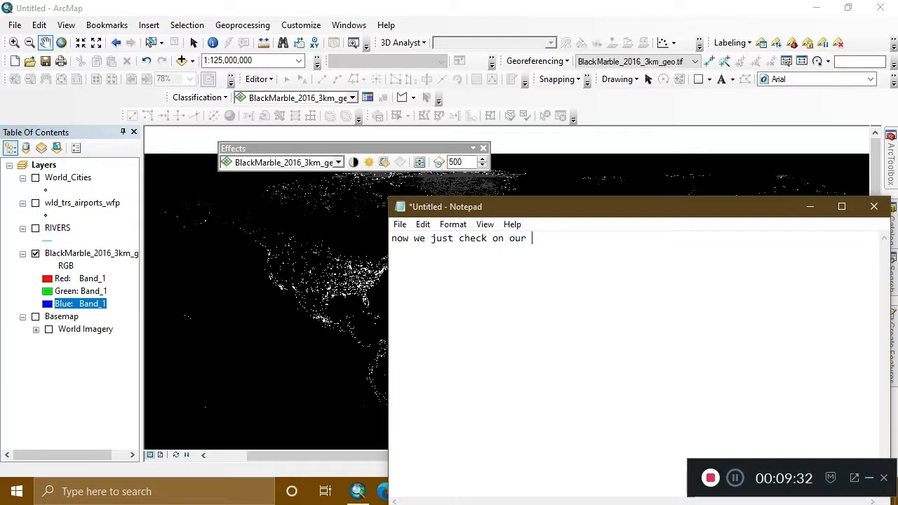
{"action": "type", "text": " shp si"}
Continue the note's line with "shp files and".
{"action": "key", "text": "BackSpace"}
{"action": "key", "text": "BackSpace"}
{"action": "type", "text": "files and"}
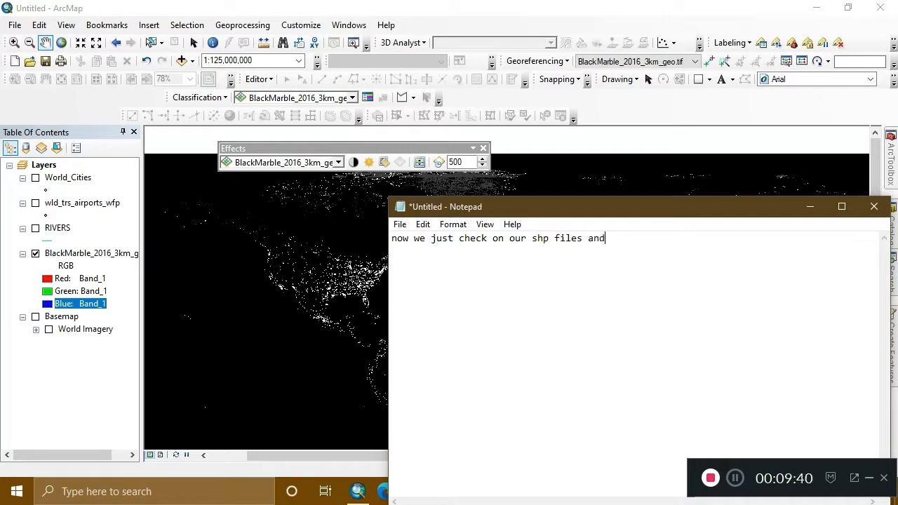
{"action": "type", "text": " chanege"}
Complete the note's first line with "change it color and size" and start a second line.
{"action": "key", "text": "BackSpace"}
{"action": "key", "text": "BackSpace"}
{"action": "key", "text": "BackSpace"}
{"action": "key", "text": "BackSpace"}
{"action": "type", "text": "ge it colo"}
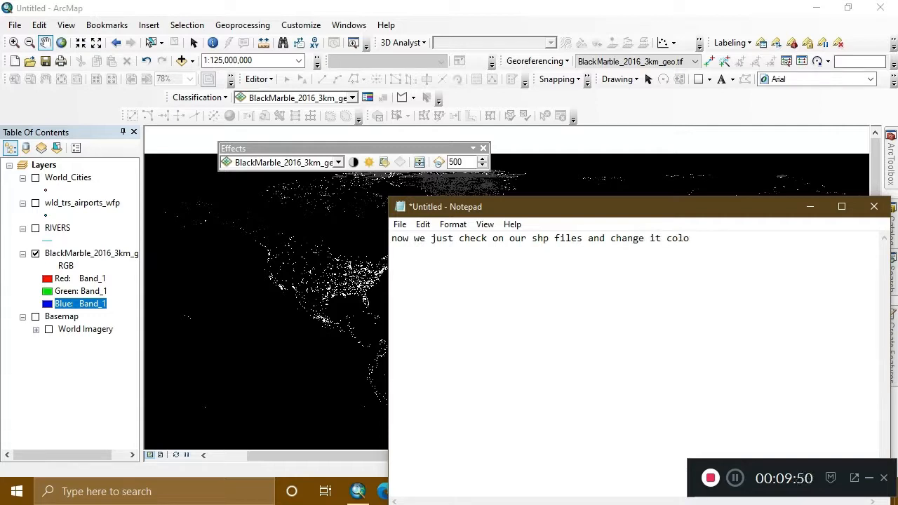
{"action": "type", "text": "r and so"}
{"action": "key", "text": "BackSpace"}
{"action": "type", "text": "ize"}
{"action": "key", "text": "Return"}
Write "according to our good view of image.." as the note's second line.
{"action": "type", "text": "accor"}
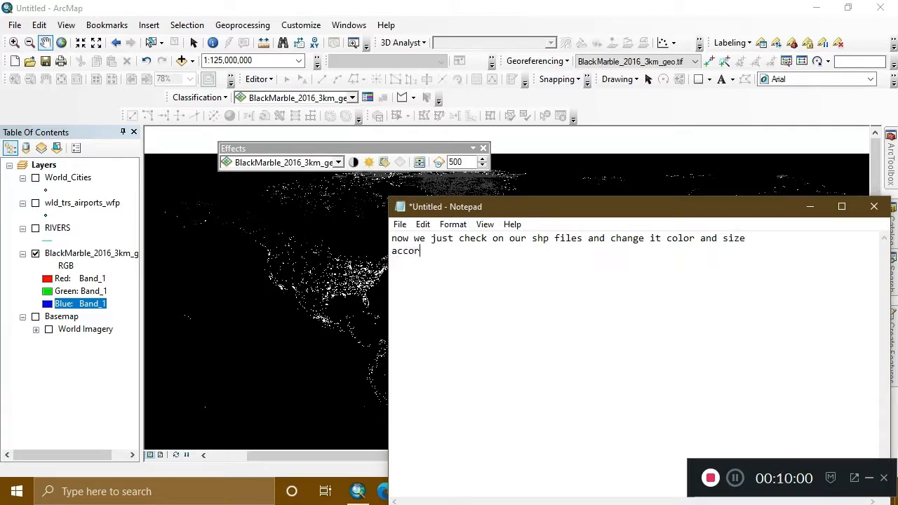
{"action": "type", "text": "ding"}
{"action": "type", "text": "o our good view "}
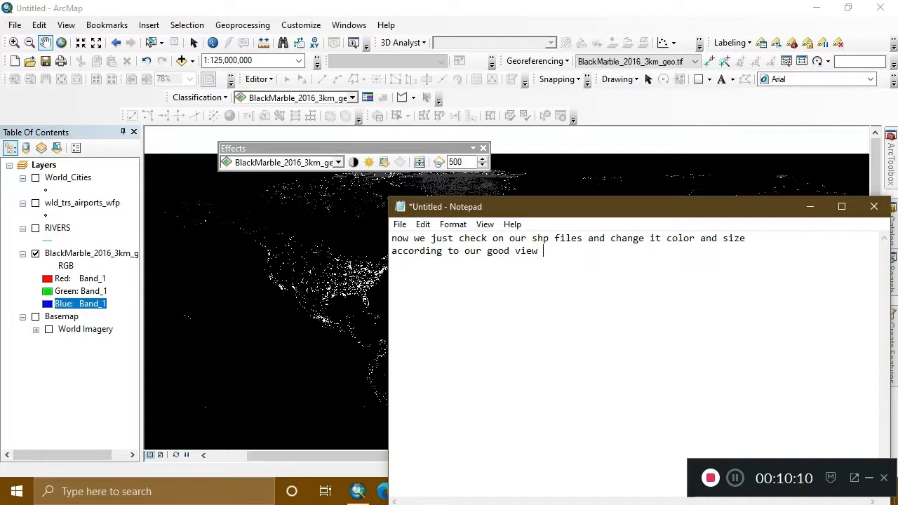
{"action": "type", "text": "of image.."}
Clear the note, then switch to ArcMap and turn on the RIVERS layer over the night-view raster.
{"action": "key", "text": "ctrl+a"}
{"action": "key", "text": "BackSpace"}
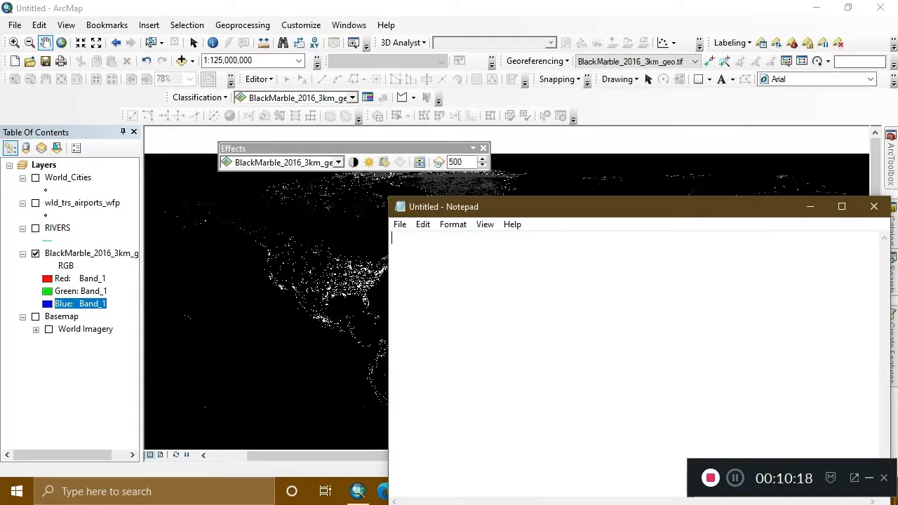
{"action": "left_click", "coordinate": [298, 209]}
{"action": "left_click_drag", "start_coordinate": [506, 287], "coordinate": [391, 213]}
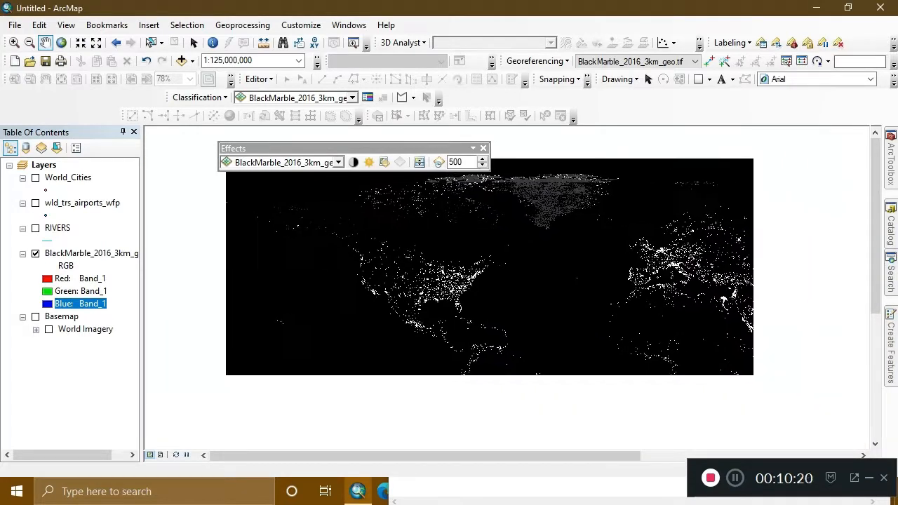
{"action": "left_click_drag", "start_coordinate": [491, 288], "coordinate": [439, 275]}
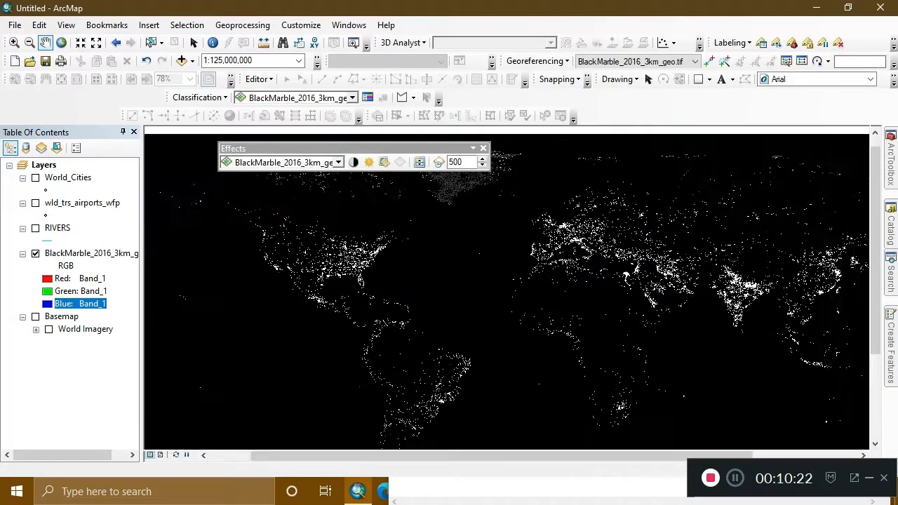
{"action": "left_click", "coordinate": [35, 228]}
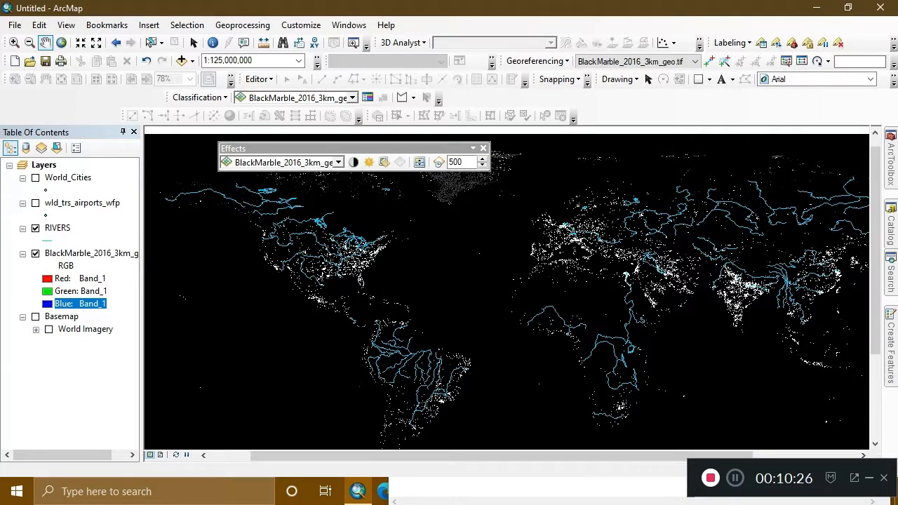
Change the RIVERS line symbol to a lighter blue and make the lines thicker.
{"action": "left_click", "coordinate": [47, 241]}
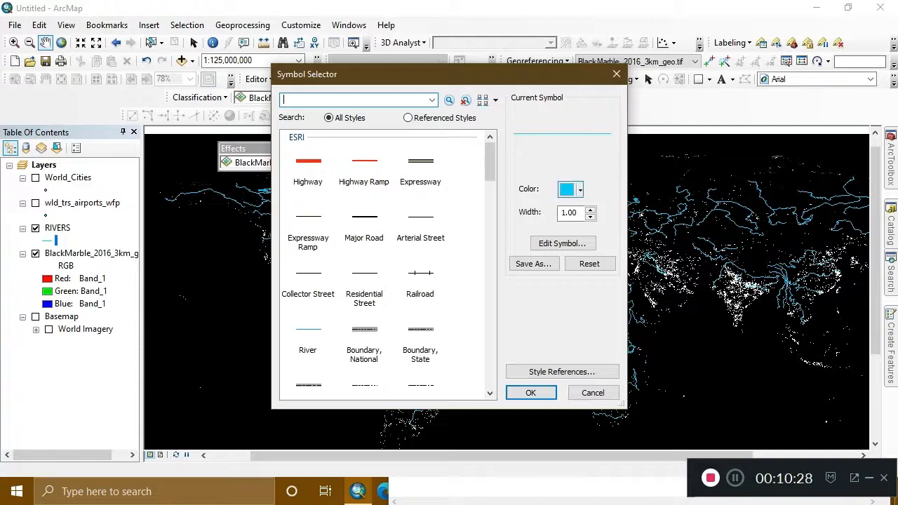
{"action": "left_click", "coordinate": [579, 190]}
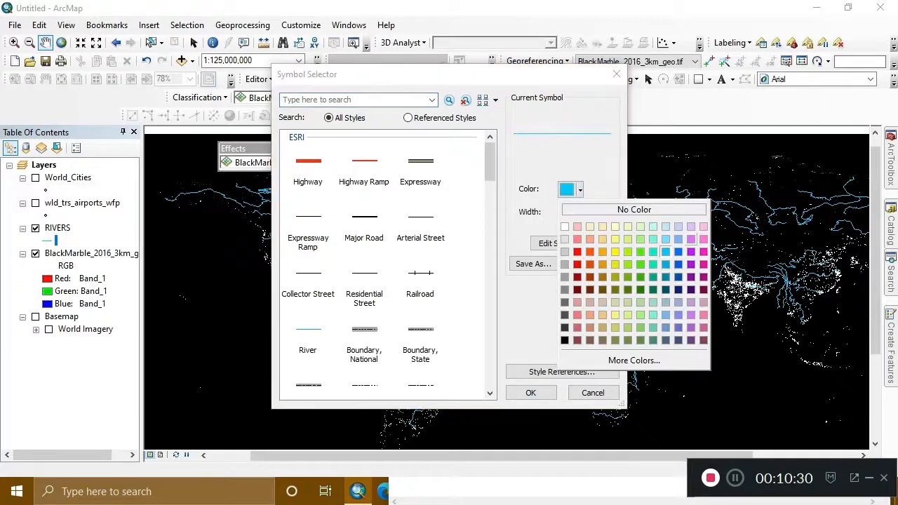
{"action": "left_click", "coordinate": [665, 239]}
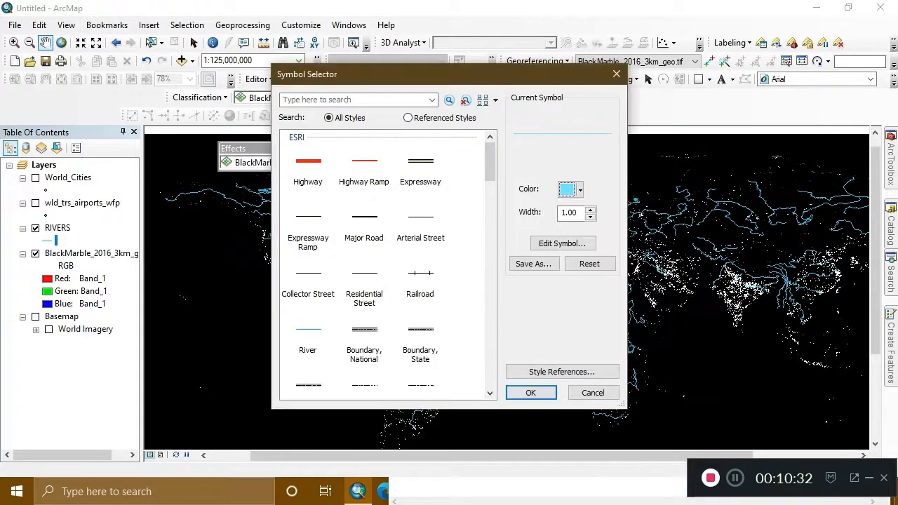
{"action": "left_click", "coordinate": [530, 392]}
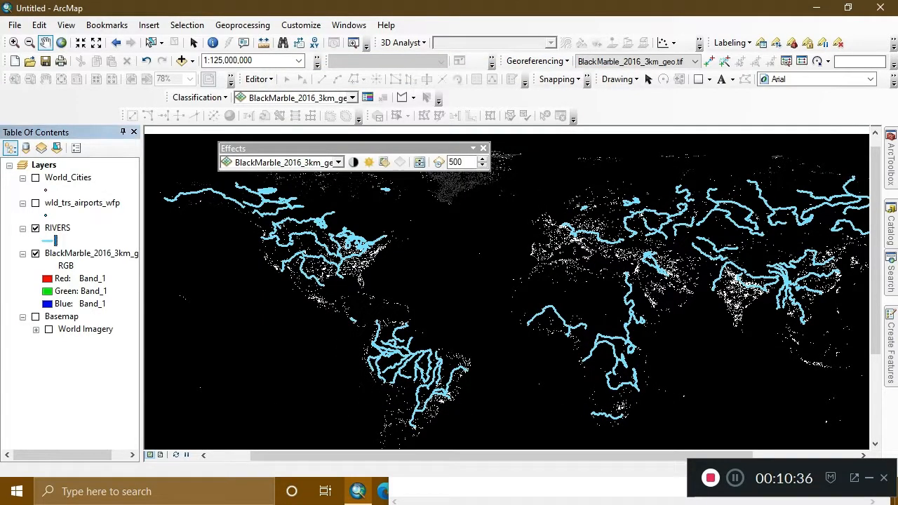
Reduce the width of the RIVERS line symbol so the rivers are drawn as thin lines.
{"action": "left_click", "coordinate": [48, 241]}
{"action": "left_click", "coordinate": [591, 210]}
{"action": "left_click", "coordinate": [591, 217]}
{"action": "left_click", "coordinate": [590, 217]}
{"action": "key", "text": "Return"}
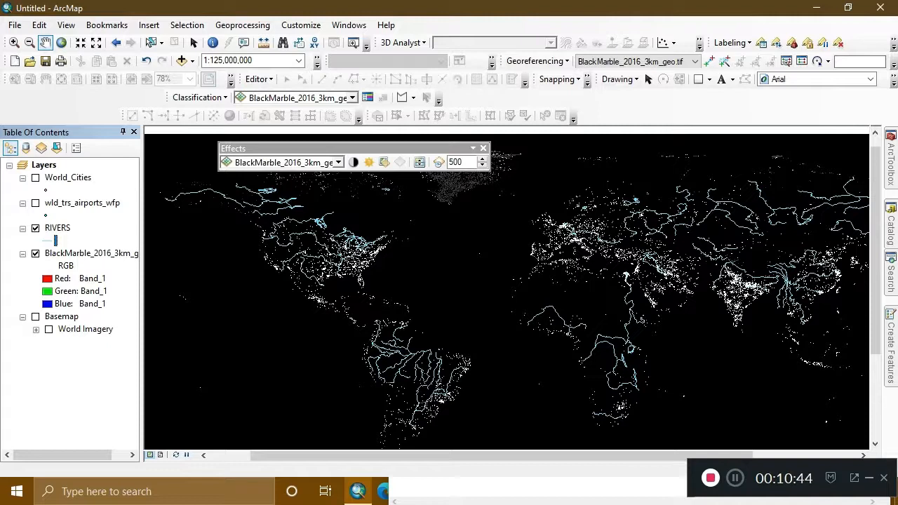
Change the RIVERS line symbol color to a pale green, keeping the width at 1.00.
{"action": "left_click_drag", "start_coordinate": [519, 309], "coordinate": [471, 267]}
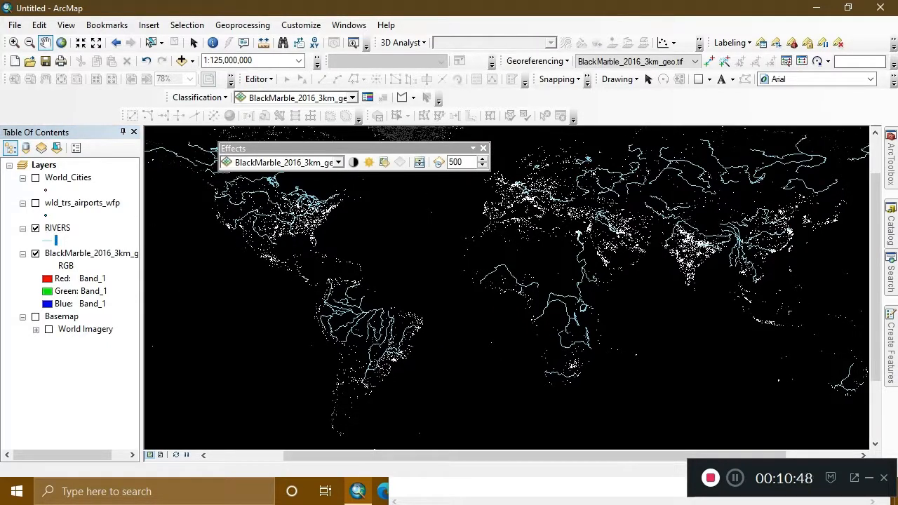
{"action": "left_click", "coordinate": [47, 240]}
{"action": "left_click", "coordinate": [579, 190]}
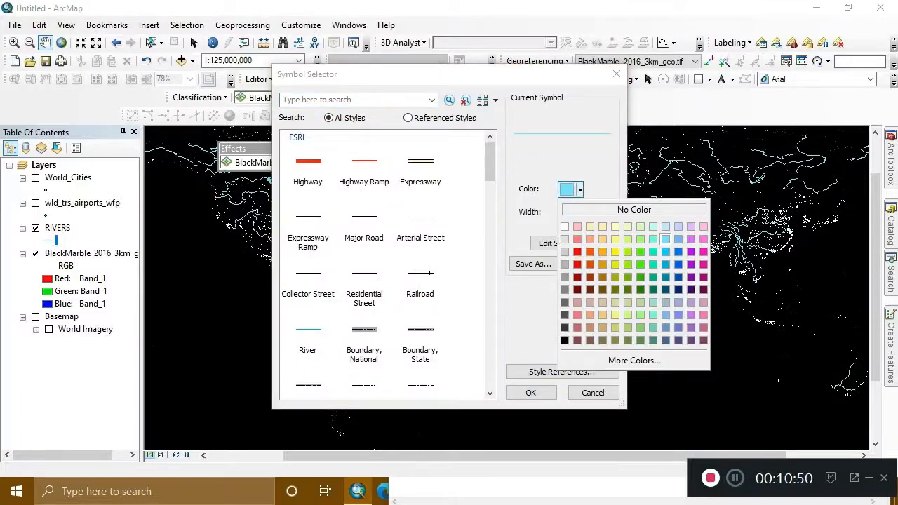
{"action": "left_click", "coordinate": [640, 227]}
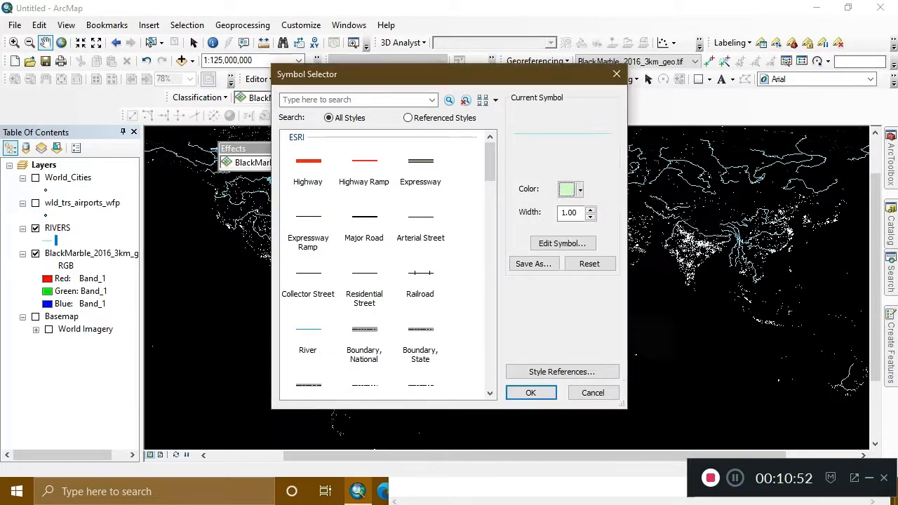
{"action": "left_click", "coordinate": [530, 392]}
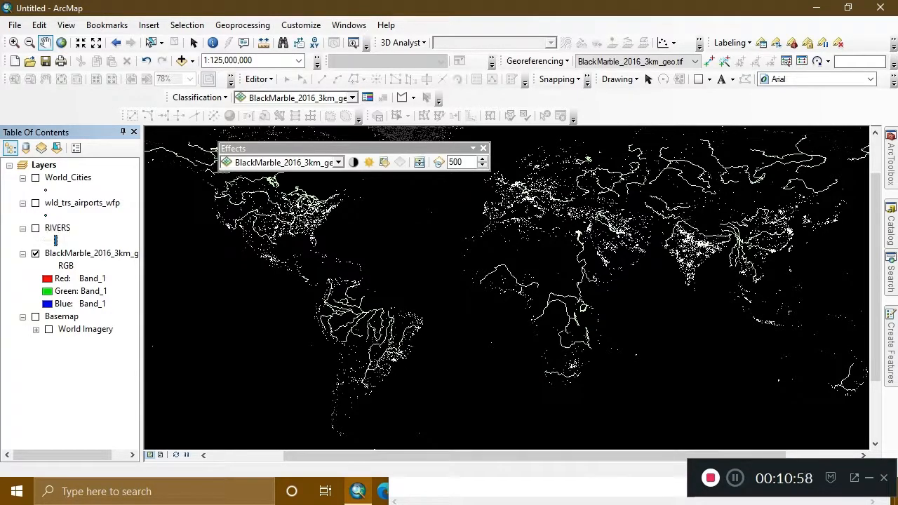
Show the wld_trs_airports_wfp layer in place of RIVERS and make its point symbol pale yellow at size 3.
{"action": "left_click", "coordinate": [35, 228]}
{"action": "left_click", "coordinate": [35, 203]}
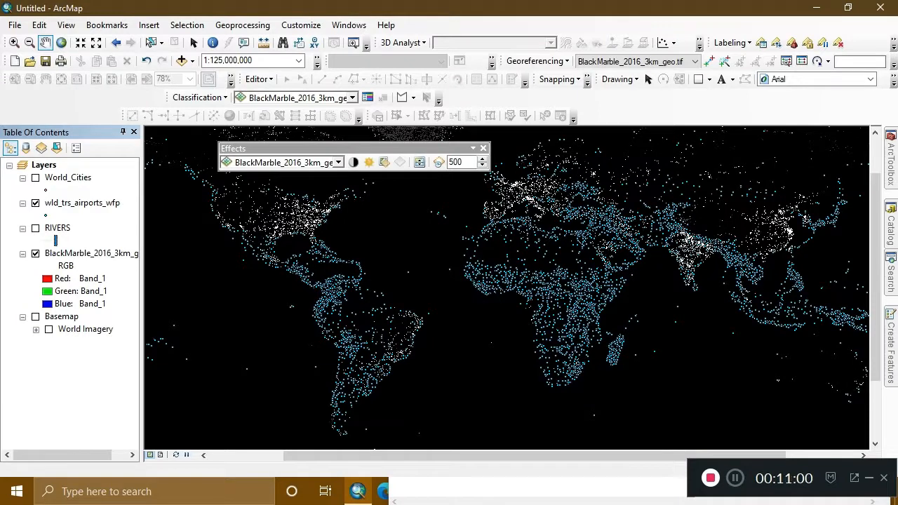
{"action": "left_click", "coordinate": [55, 215]}
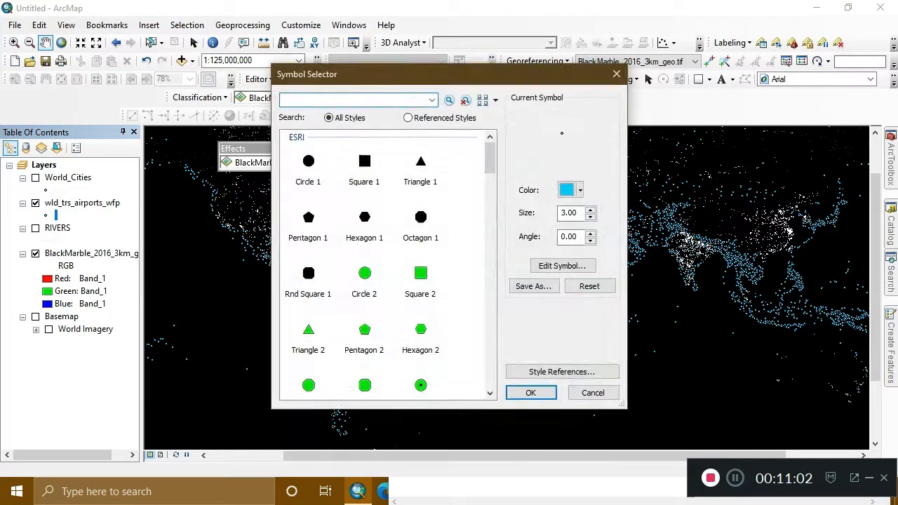
{"action": "left_click", "coordinate": [580, 190]}
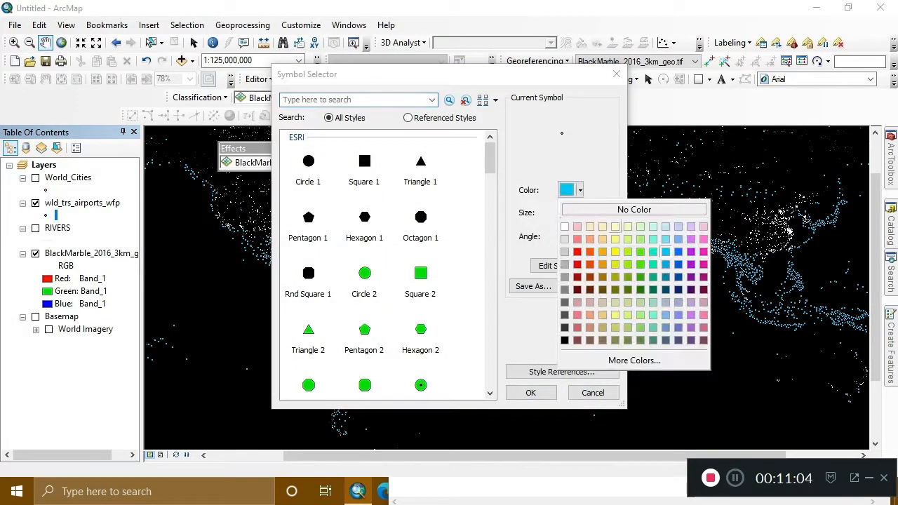
{"action": "left_click", "coordinate": [615, 227]}
{"action": "left_click", "coordinate": [591, 210]}
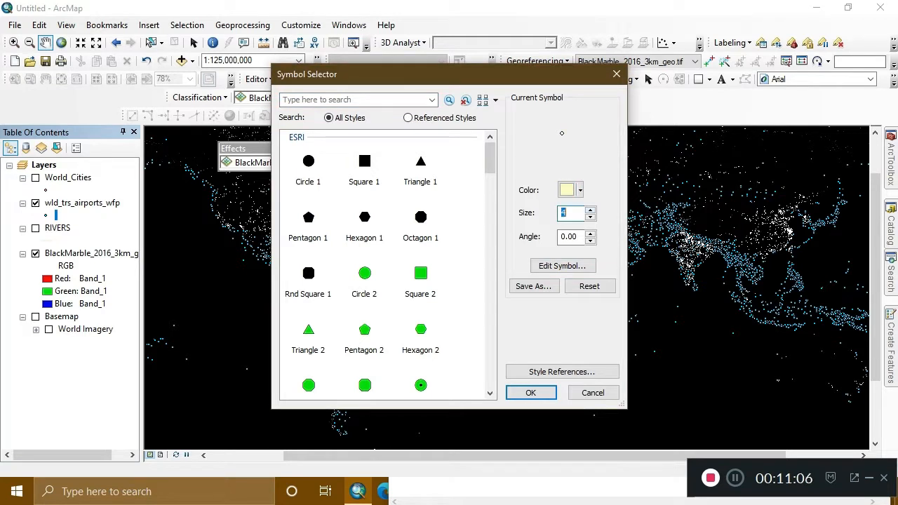
{"action": "type", "text": "3"}
{"action": "left_click", "coordinate": [531, 392]}
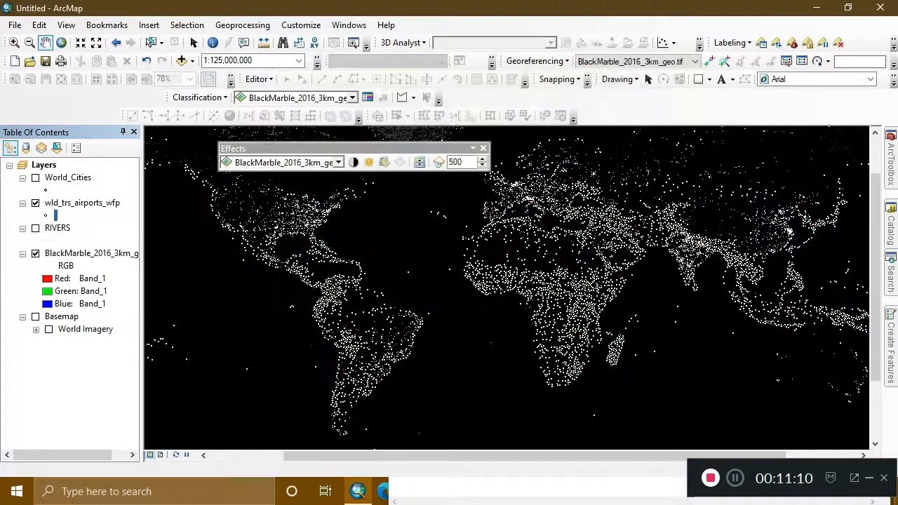
Show World_Cities in place of the airports layer and reduce its point symbol size to 2.
{"action": "scroll", "coordinate": [495, 263], "scroll_direction": "down", "scroll_amount": 1}
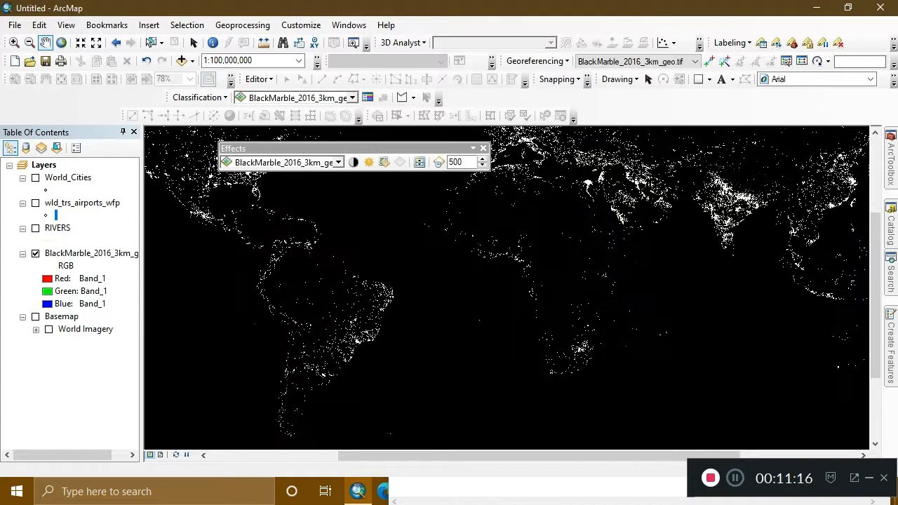
{"action": "left_click", "coordinate": [35, 178]}
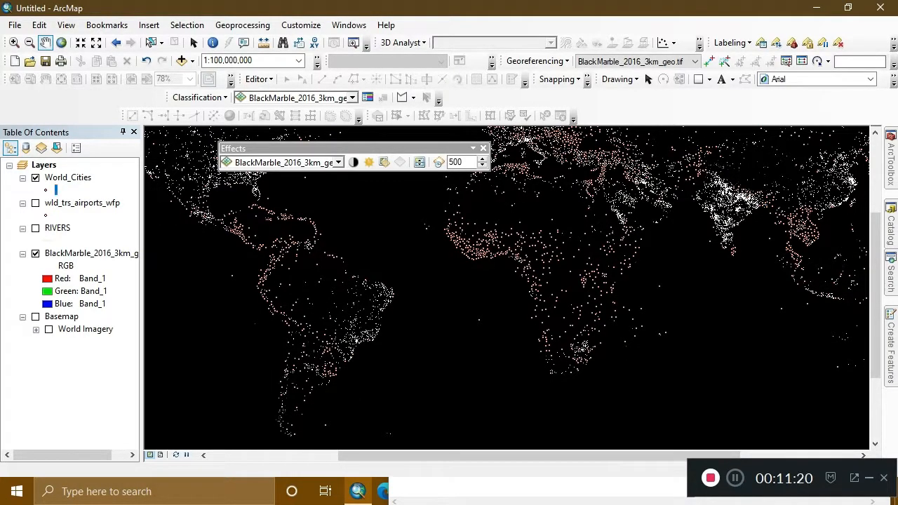
{"action": "left_click", "coordinate": [56, 189]}
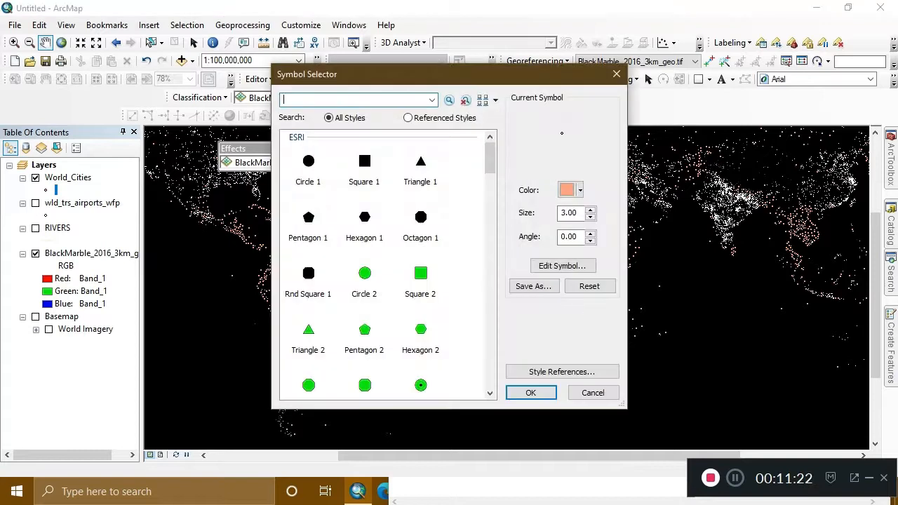
{"action": "left_click", "coordinate": [590, 217]}
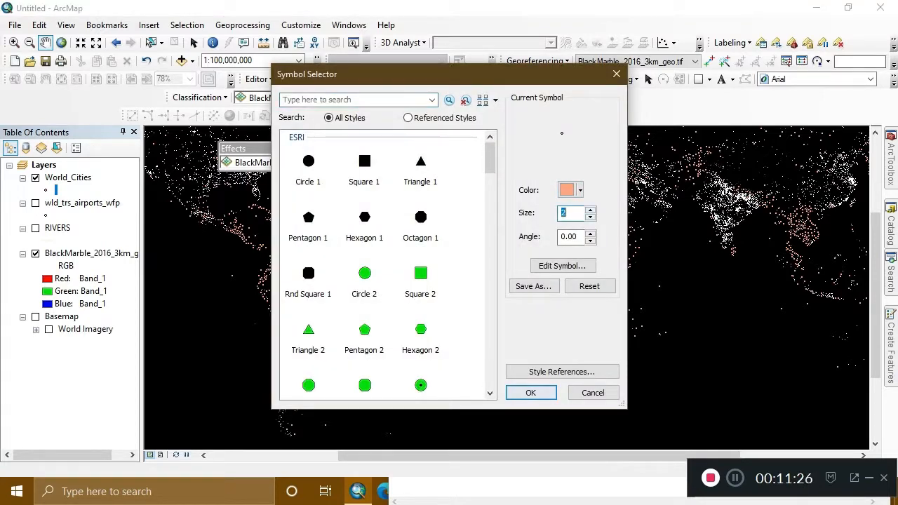
{"action": "left_click", "coordinate": [530, 392]}
{"action": "left_click_drag", "start_coordinate": [526, 246], "coordinate": [439, 351]}
{"action": "left_click_drag", "start_coordinate": [463, 281], "coordinate": [530, 340]}
{"action": "scroll", "coordinate": [505, 275], "scroll_direction": "up", "scroll_amount": 4}
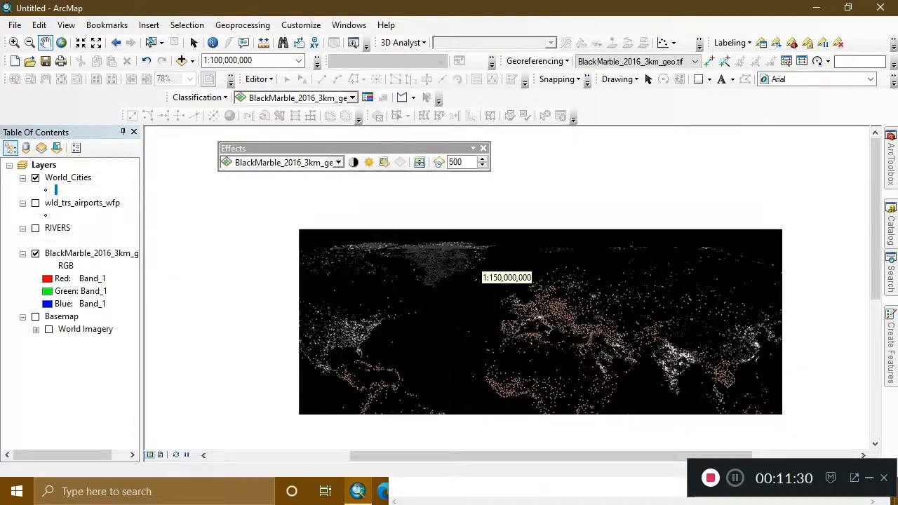
{"action": "scroll", "coordinate": [505, 275], "scroll_direction": "down", "scroll_amount": 2}
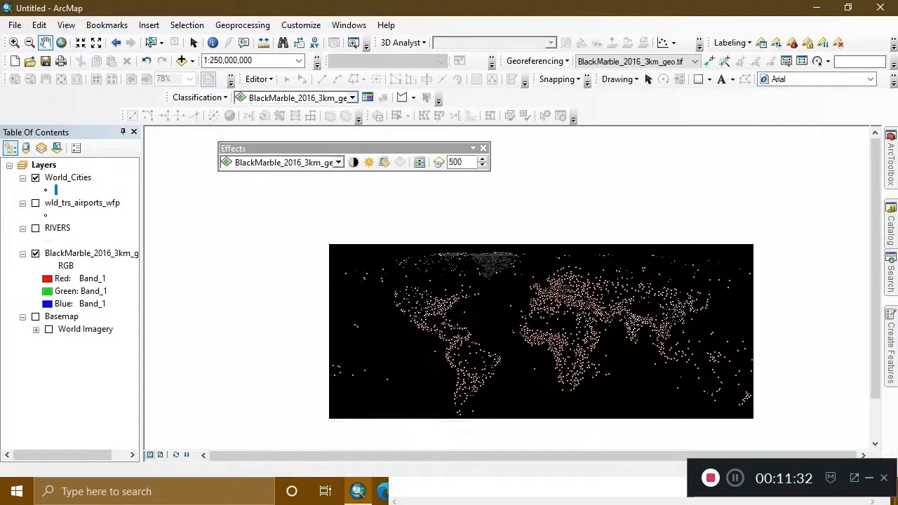
{"action": "scroll", "coordinate": [505, 275], "scroll_direction": "down", "scroll_amount": 1}
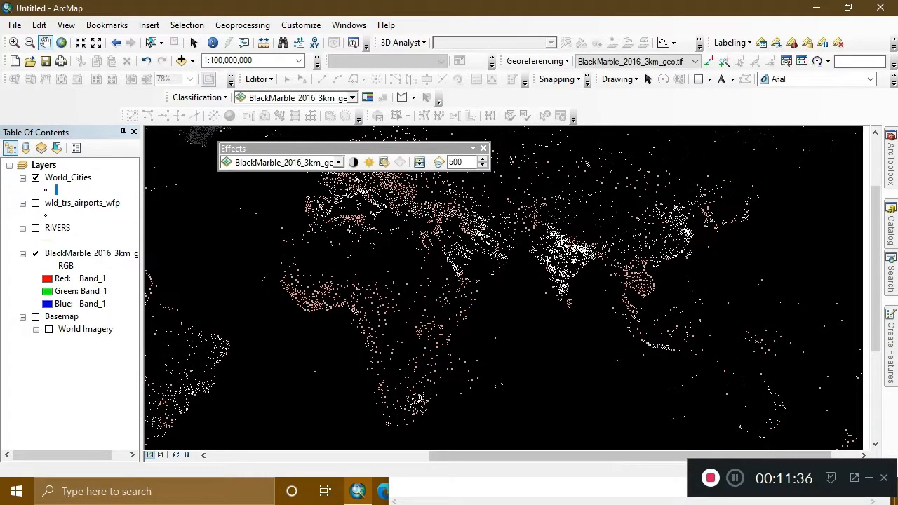
Switch to Notepad and write "i hope u like it..." as the note's first line.
{"action": "left_click", "coordinate": [533, 488]}
{"action": "type", "text": "i hopoe"}
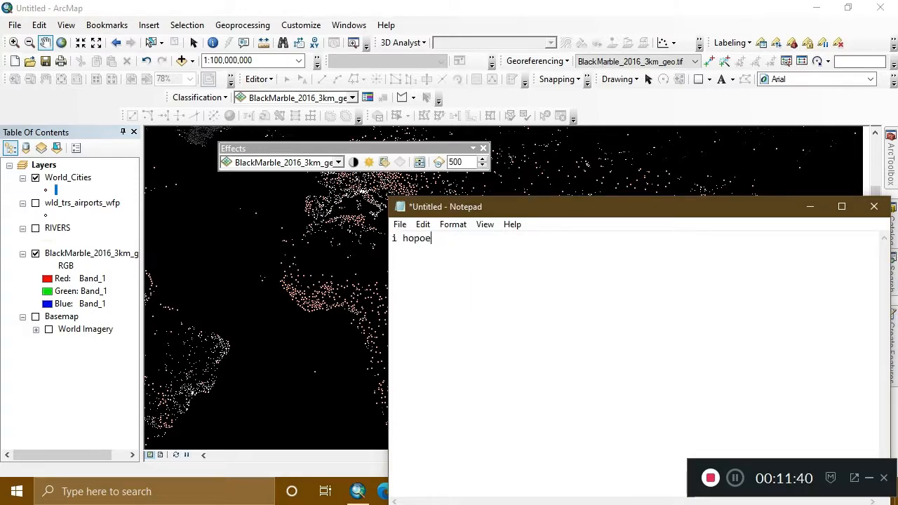
{"action": "key", "text": "BackSpace"}
{"action": "key", "text": "BackSpace"}
{"action": "type", "text": "e u like "}
{"action": "type", "text": "i"}
{"action": "type", "text": "t... t"}
{"action": "type", "text": "he "}
{"action": "type", "text": "l"}
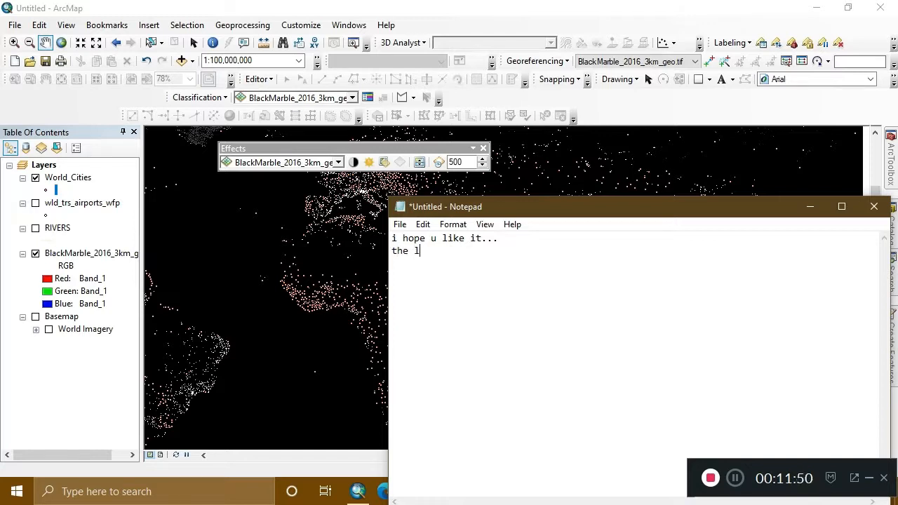
{"action": "type", "text": "ink of night view "}
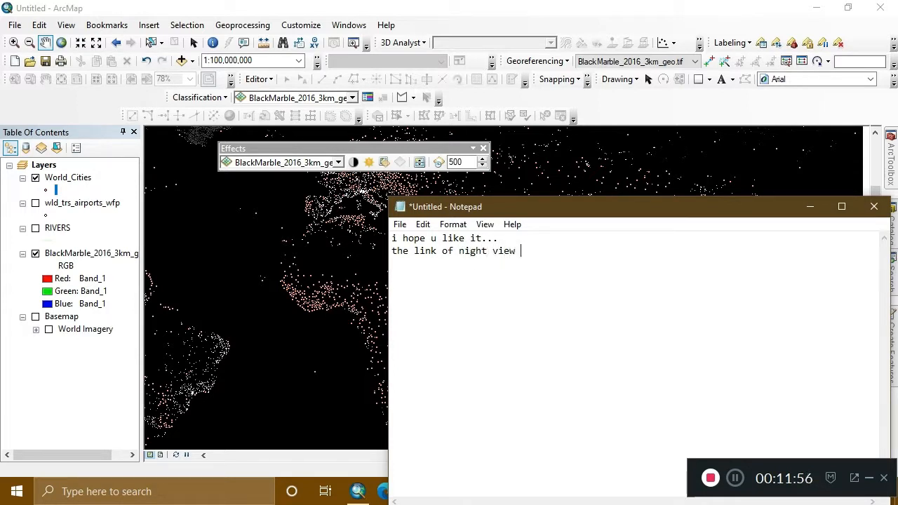
{"action": "type", "text": "of image will"}
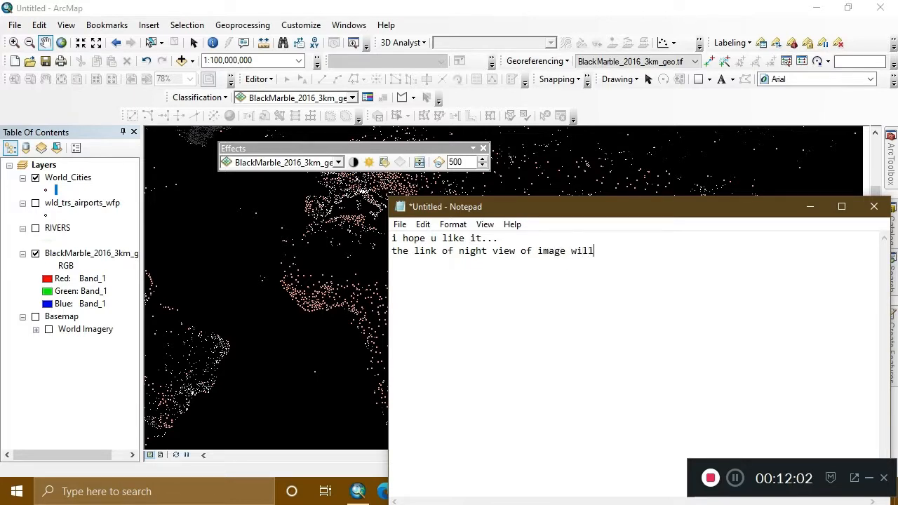
{"action": "type", "text": " be share in description"}
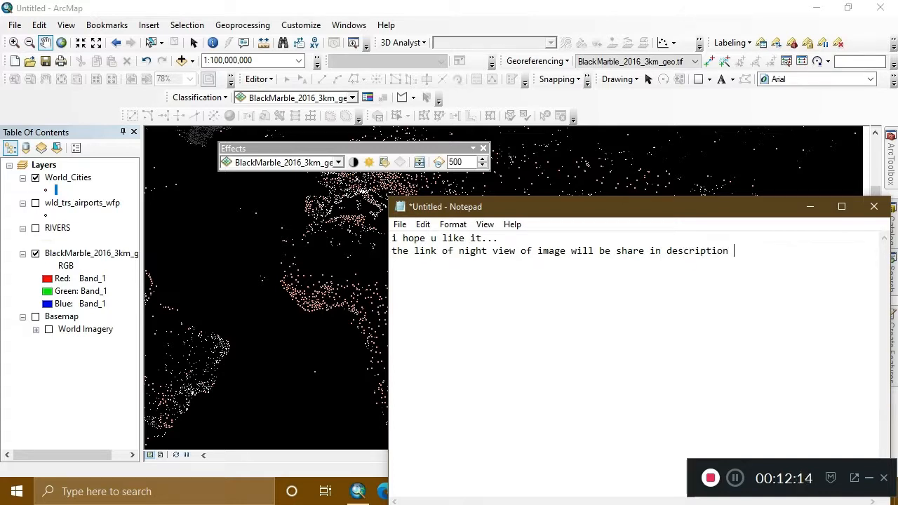
Clear the note and write "thanks for watch..." as its first line.
{"action": "key", "text": "ctrl+a"}
{"action": "key", "text": "BackSpace"}
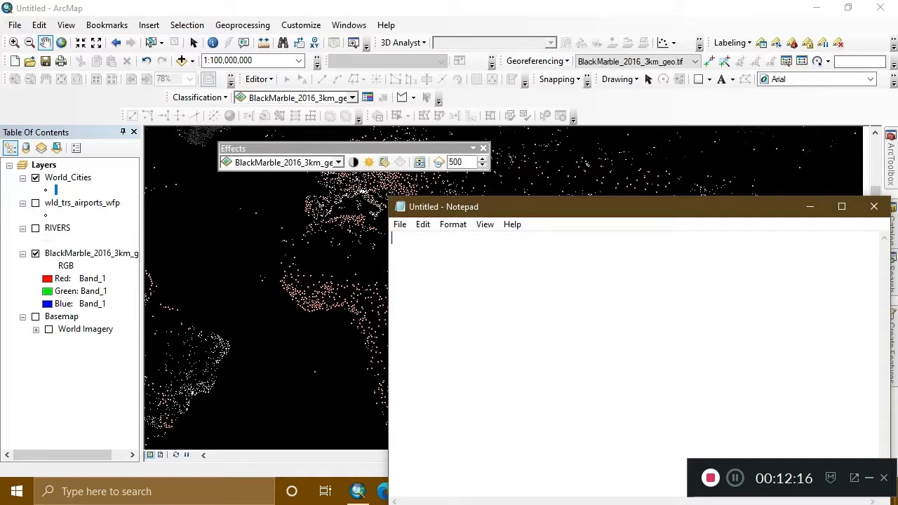
{"action": "type", "text": "thanks"}
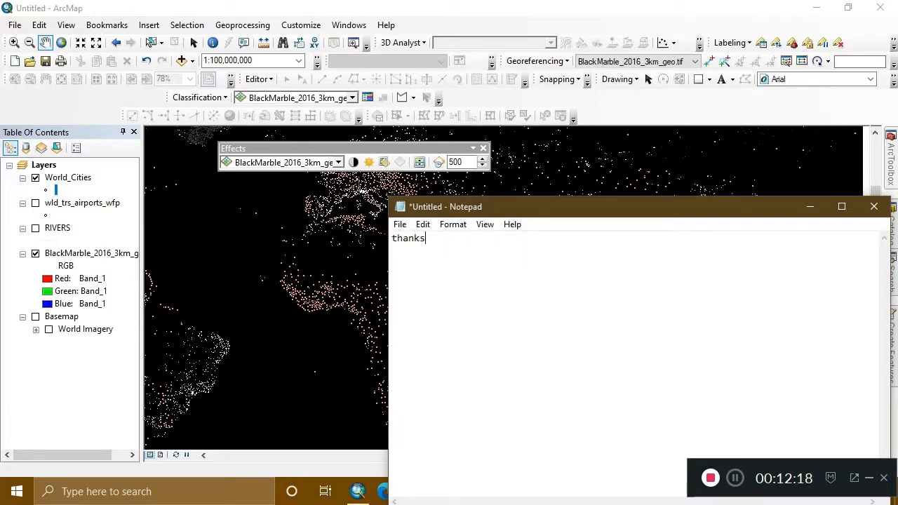
{"action": "type", "text": " for watch..."}
{"action": "key", "text": "Return"}
Add a second line to the note reading "or u may downlod image from esri website ...".
{"action": "type", "text": "or u may "}
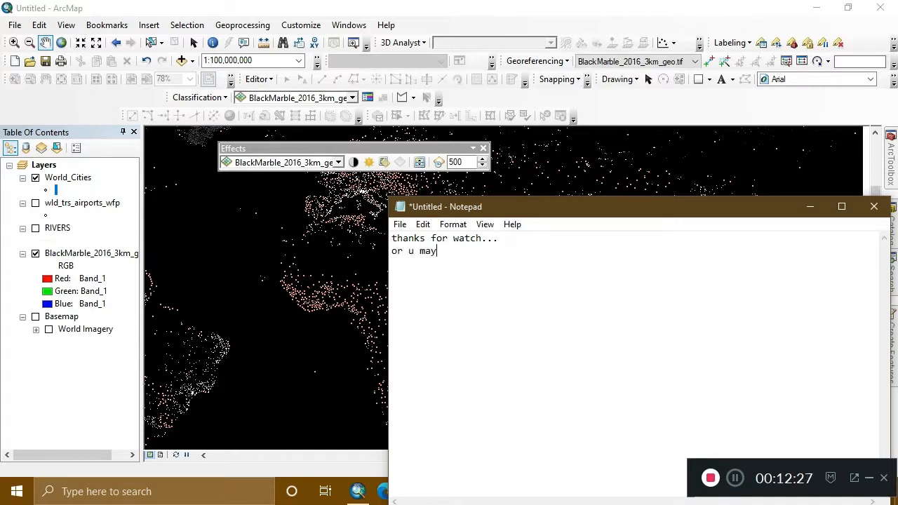
{"action": "type", "text": "downlod image from "}
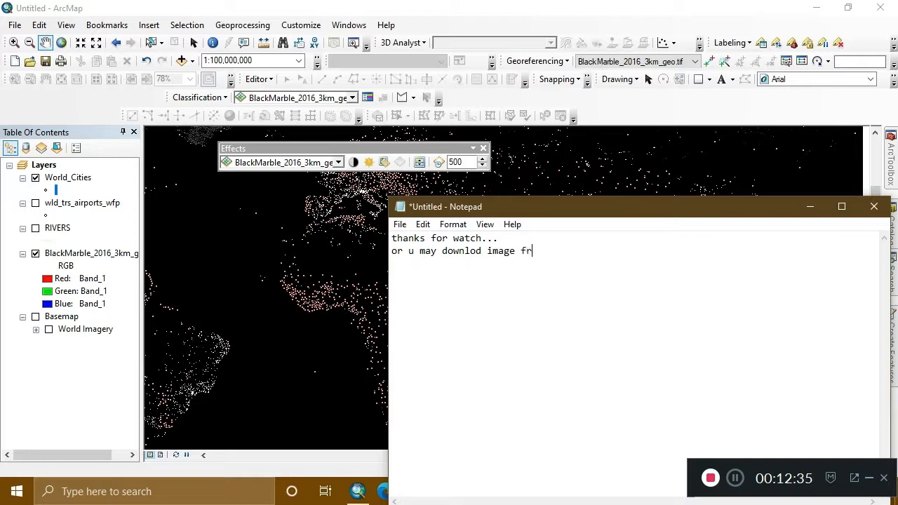
{"action": "type", "text": "esri "}
{"action": "type", "text": "pa"}
{"action": "key", "text": "BackSpace"}
{"action": "key", "text": "BackSpace"}
{"action": "type", "text": "website ..."}
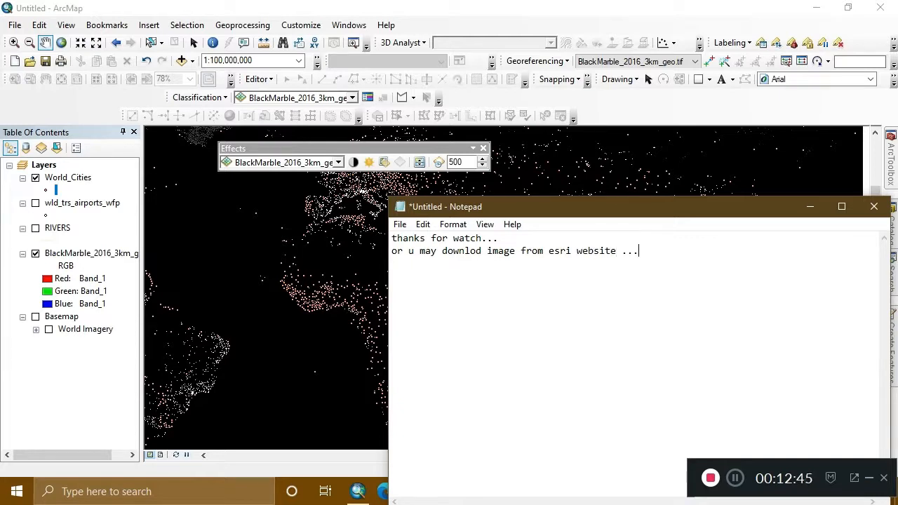